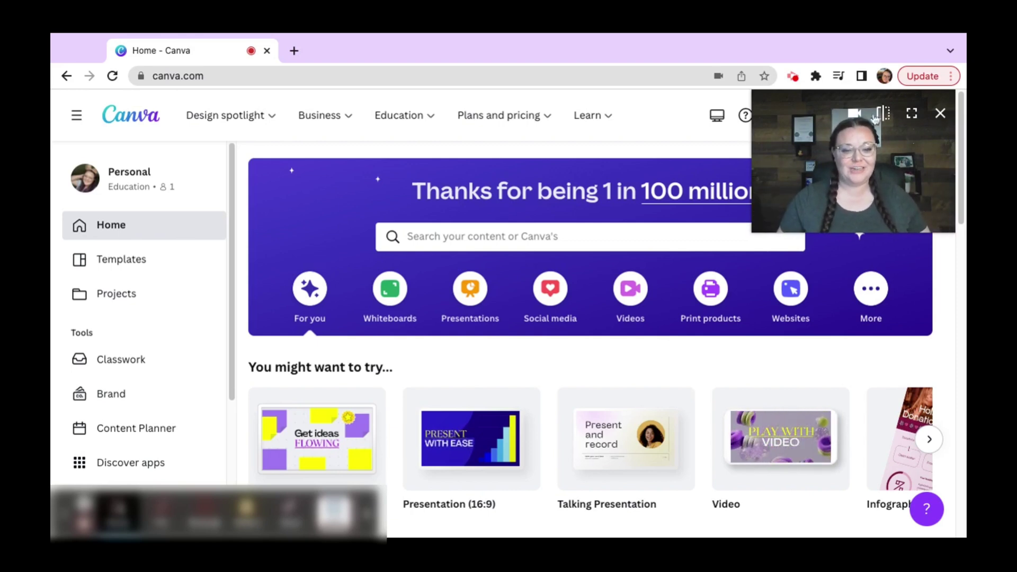
- Search the templates for "youtube thumbnail" and start a blank YouTube Thumbnail design
{"action": "left_click", "coordinate": [513, 237]}
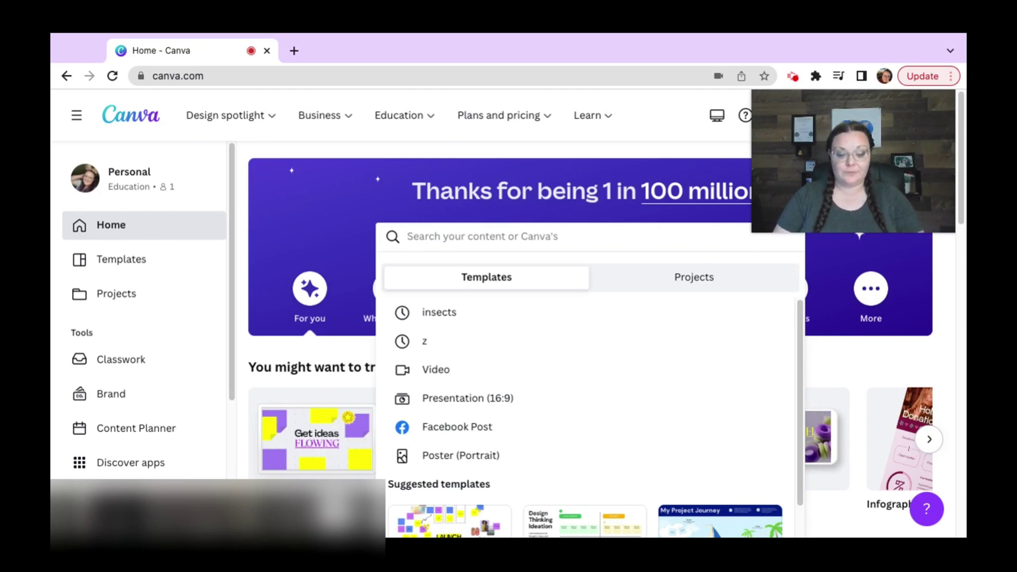
{"action": "type", "text": "you"}
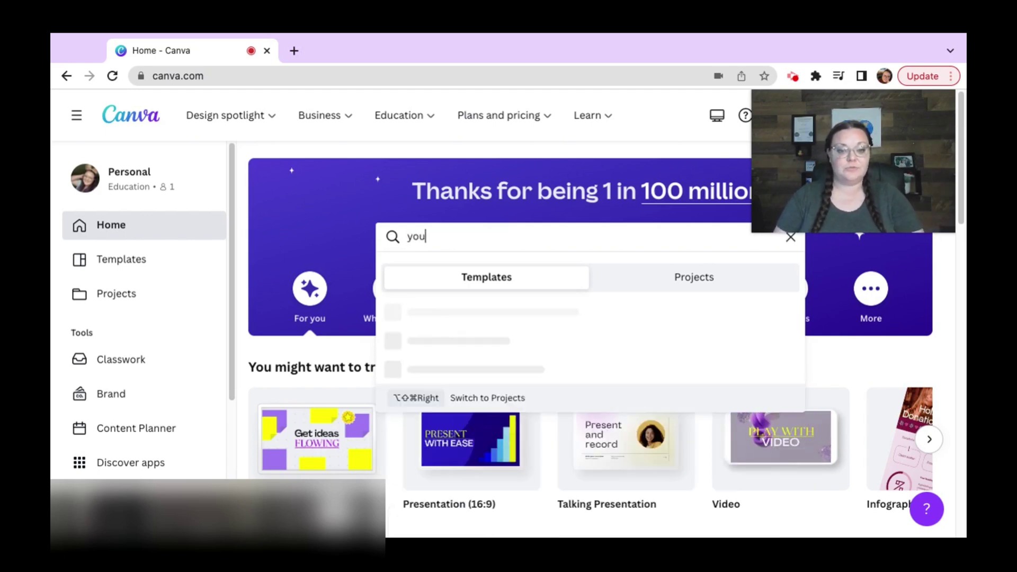
{"action": "type", "text": "tube thumb"}
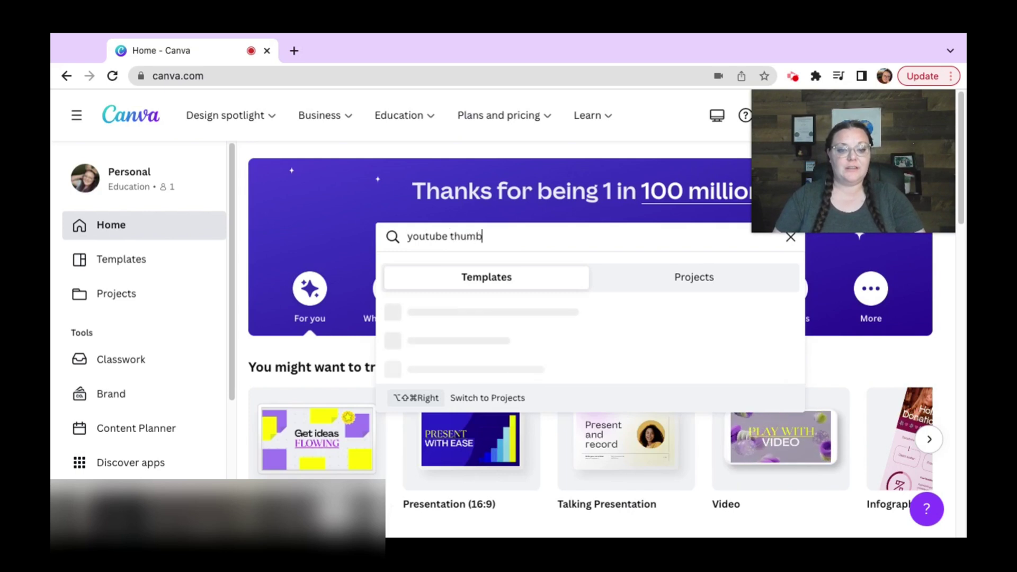
{"action": "type", "text": "nail"}
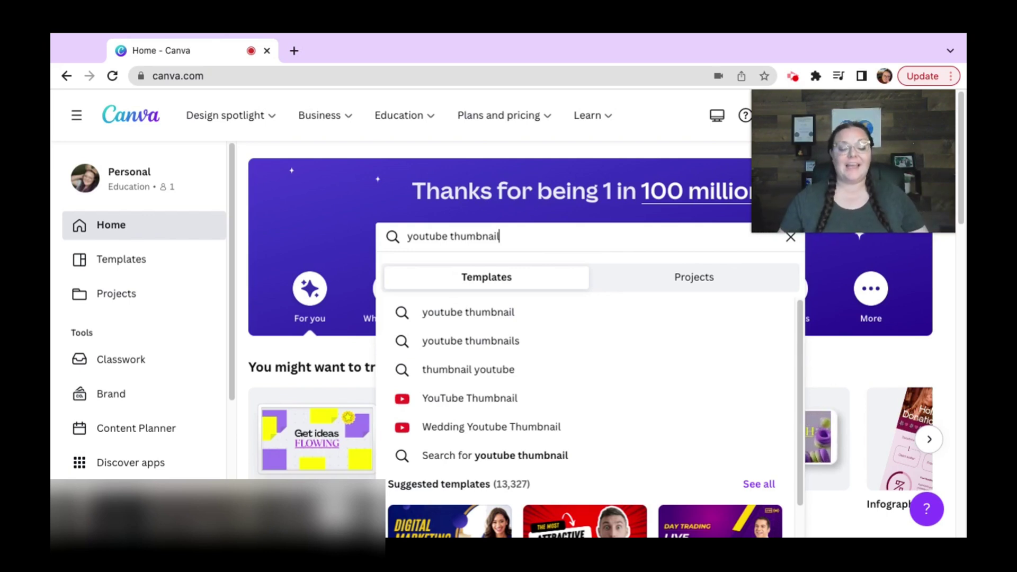
{"action": "key", "text": "Return"}
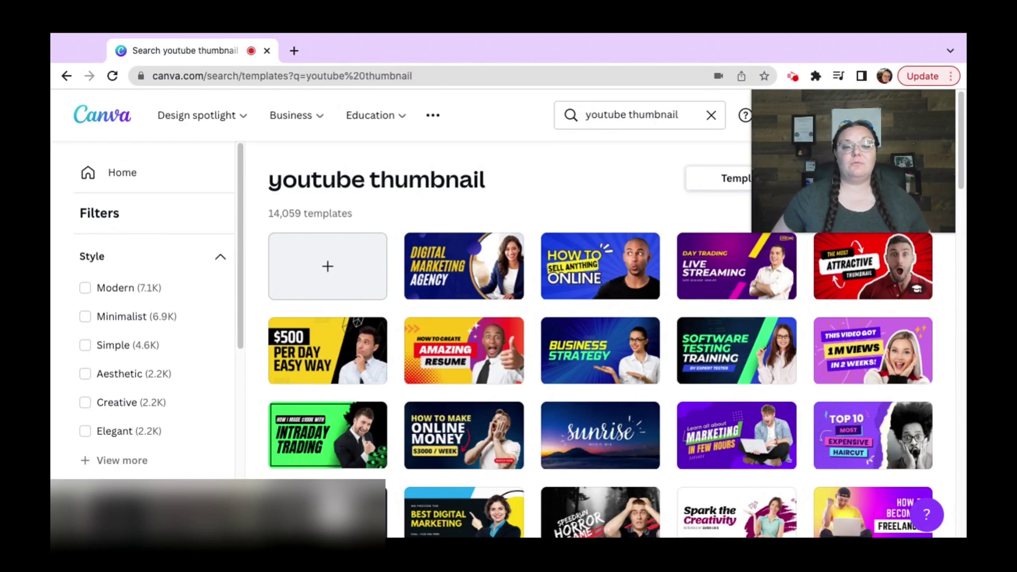
{"action": "left_click", "coordinate": [368, 290]}
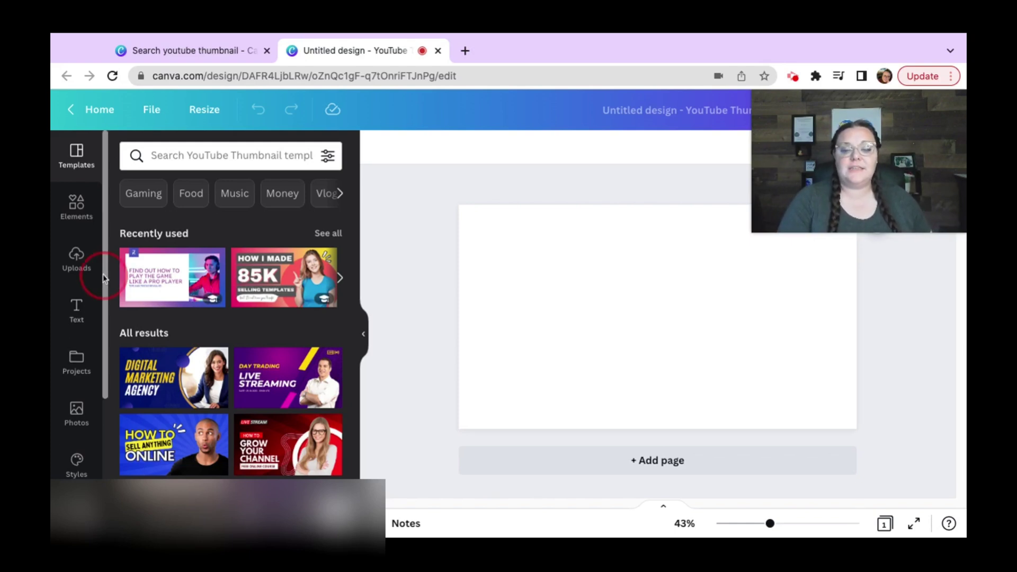
- Search the background library for "solar system"
{"action": "scroll", "coordinate": [104, 279], "scroll_direction": "down", "scroll_amount": 5}
{"action": "left_click_drag", "start_coordinate": [104, 279], "coordinate": [104, 297]}
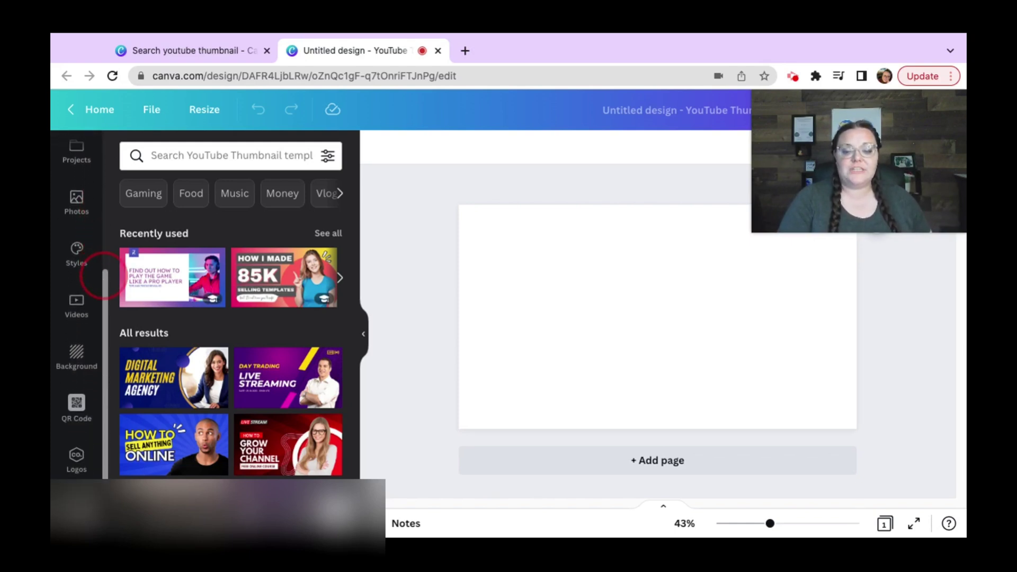
{"action": "left_click", "coordinate": [74, 358]}
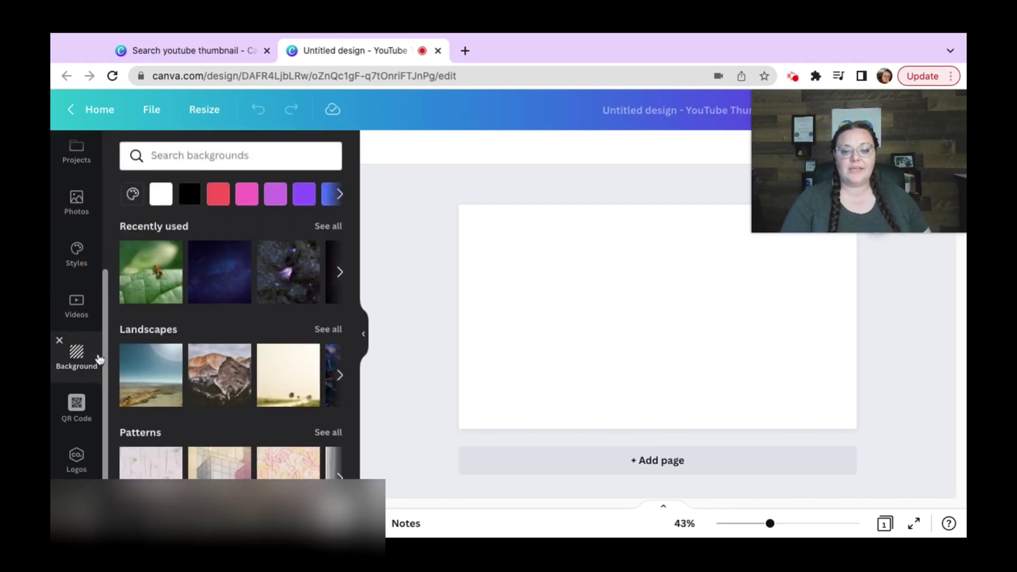
{"action": "left_click", "coordinate": [188, 162]}
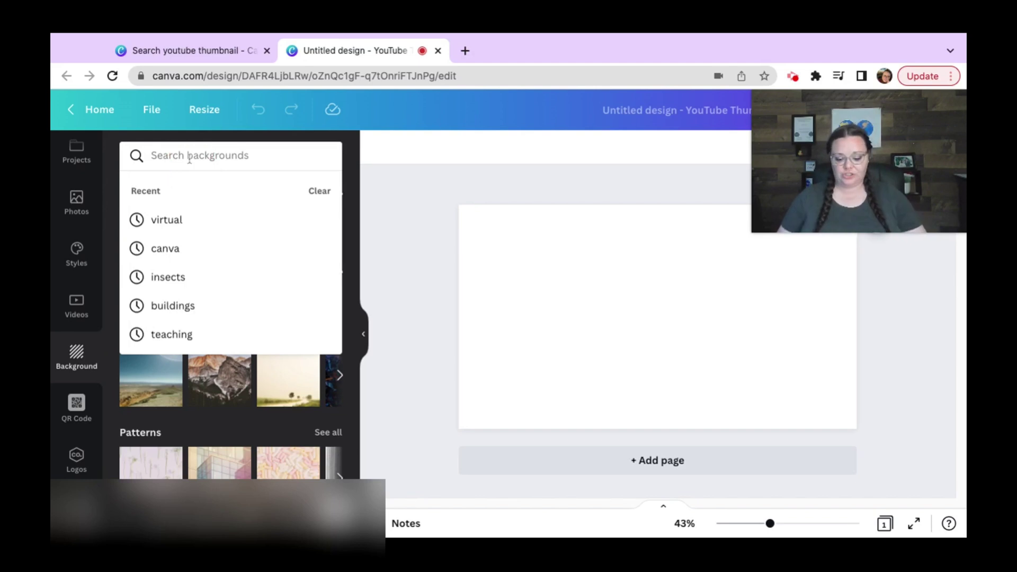
{"action": "type", "text": "solar "}
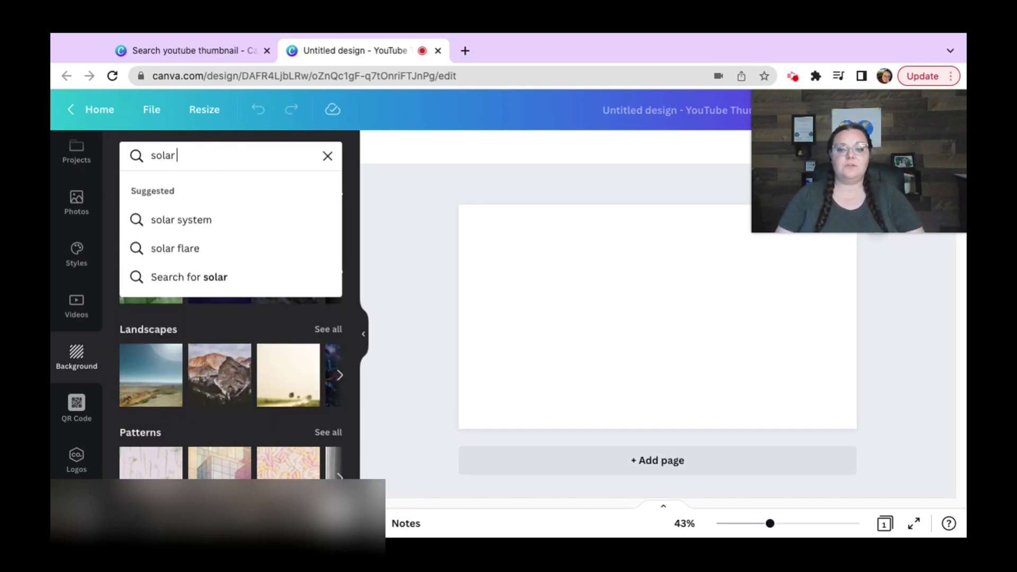
{"action": "type", "text": "system"}
{"action": "key", "text": "Return"}
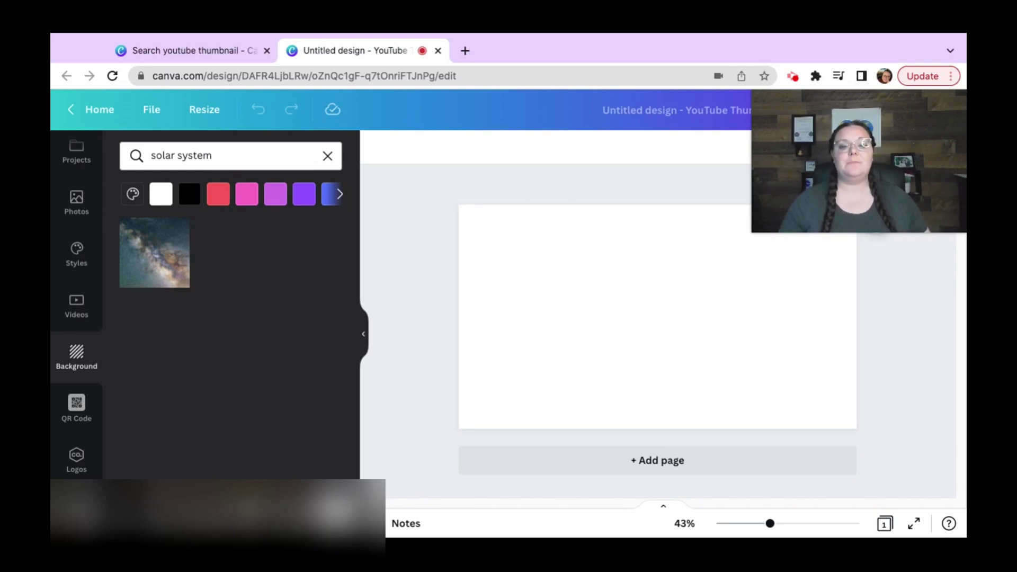
- Search the backgrounds for "space" and apply the starry nebula image with golden-brown clouds as the page background
{"action": "left_click", "coordinate": [328, 157]}
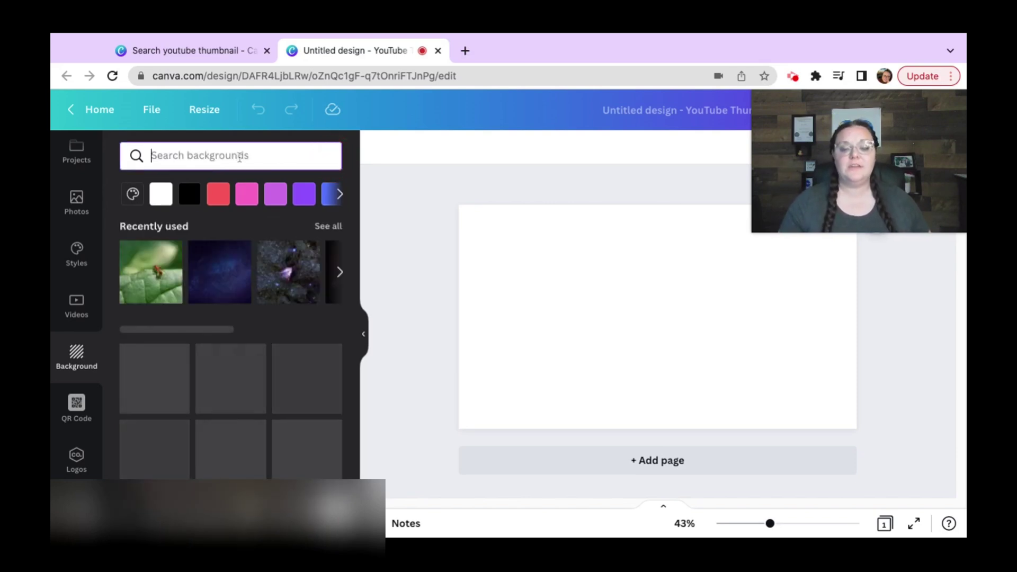
{"action": "type", "text": "so"}
{"action": "key", "text": "BackSpace"}
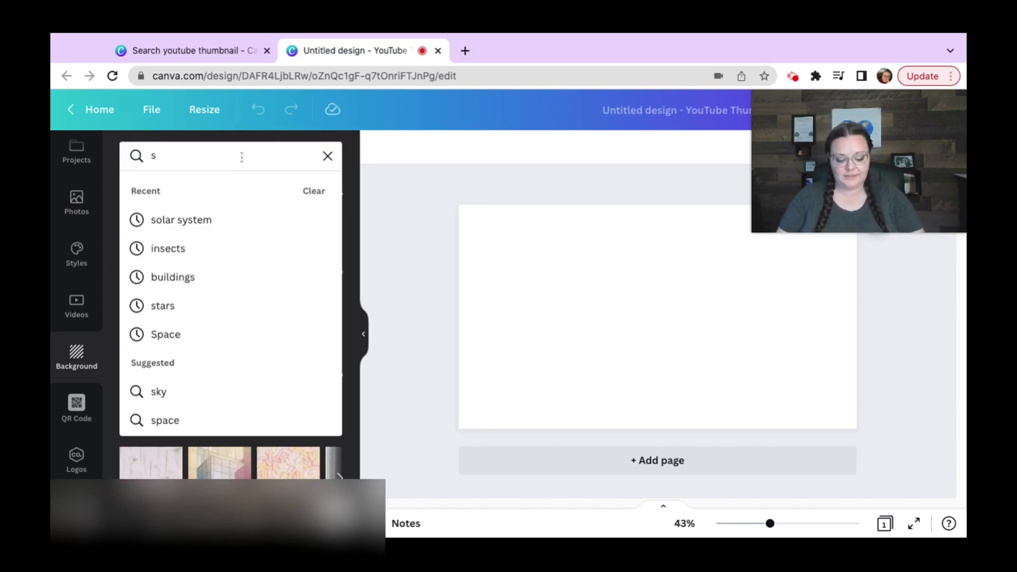
{"action": "type", "text": "pace"}
{"action": "key", "text": "Return"}
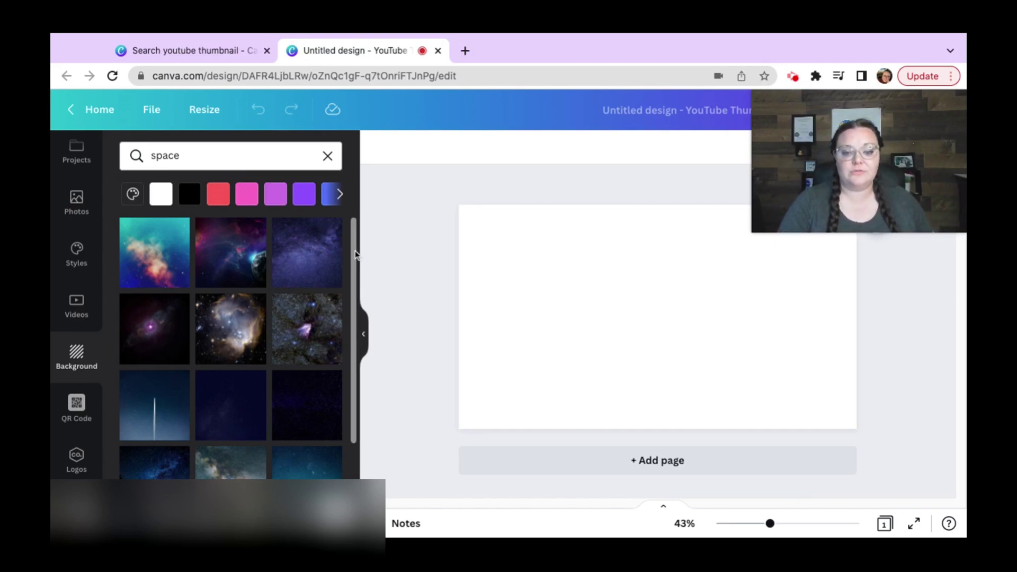
{"action": "scroll", "coordinate": [355, 254], "scroll_direction": "down", "scroll_amount": 3}
{"action": "scroll", "coordinate": [354, 254], "scroll_direction": "down", "scroll_amount": 3}
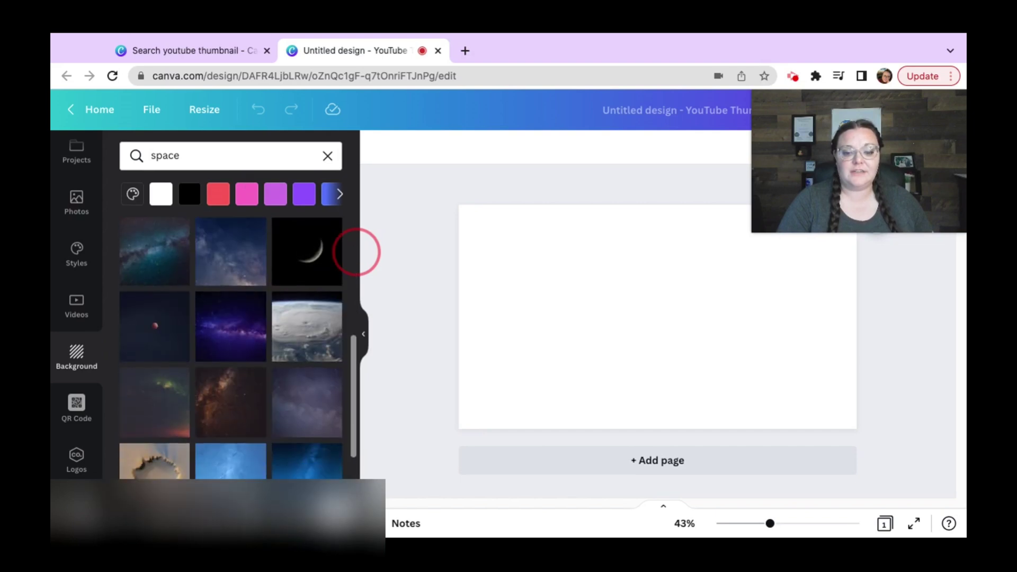
{"action": "scroll", "coordinate": [356, 252], "scroll_direction": "up", "scroll_amount": 5}
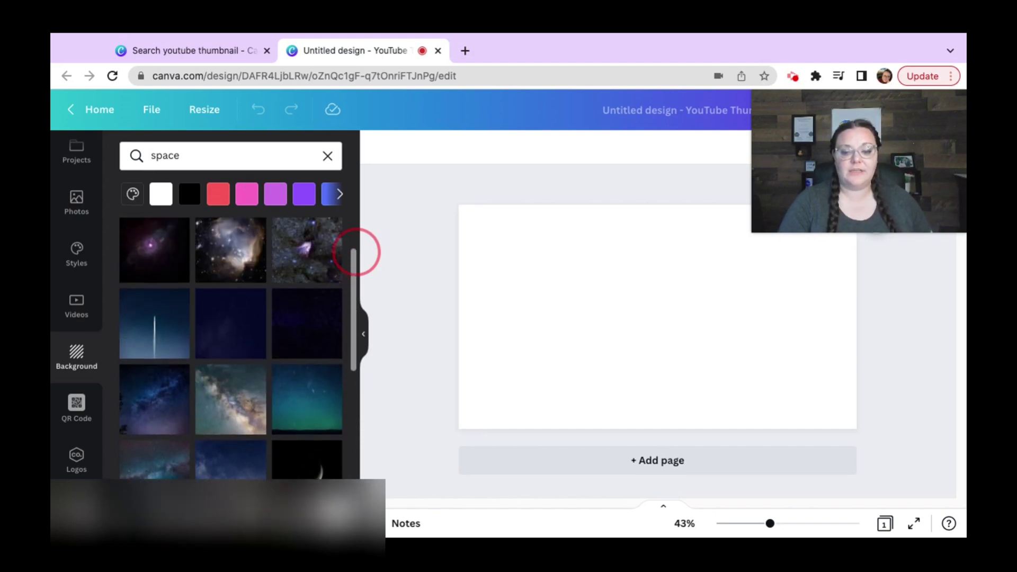
{"action": "scroll", "coordinate": [355, 252], "scroll_direction": "up", "scroll_amount": 2}
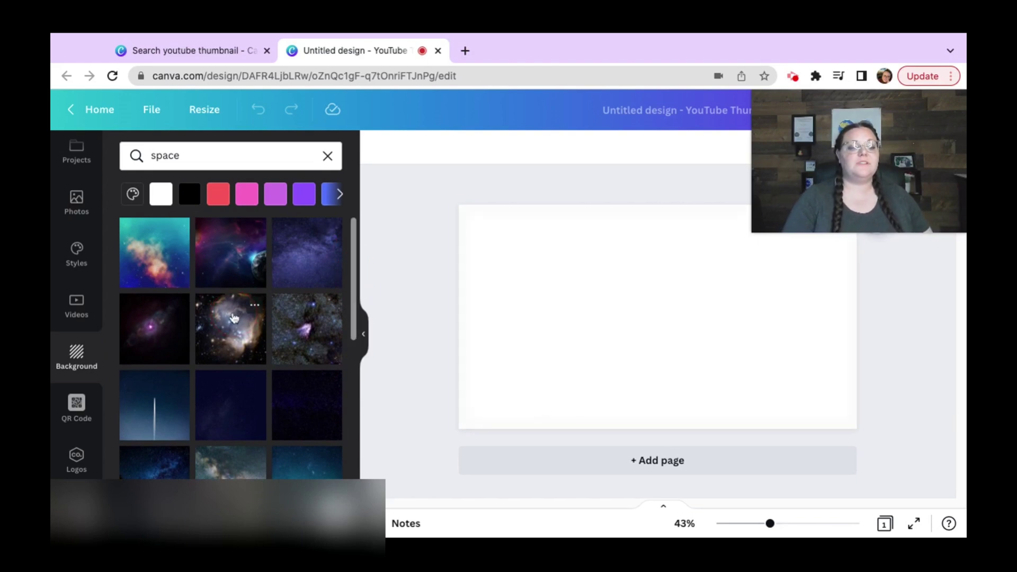
{"action": "left_click", "coordinate": [233, 318]}
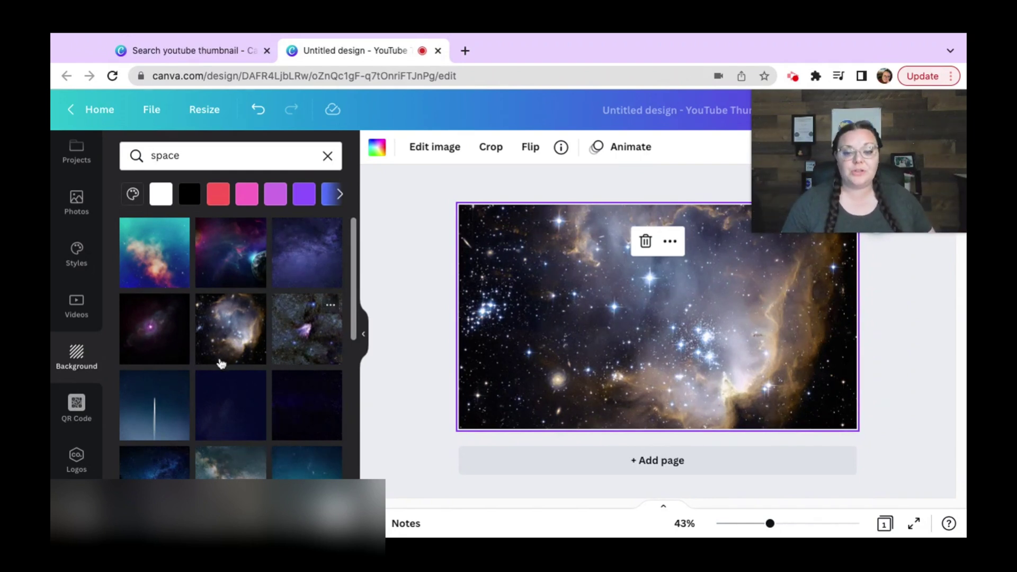
- Add the uploaded photo of the smiling woman with braids and a blue shirt to the thumbnail
{"action": "left_click", "coordinate": [354, 326]}
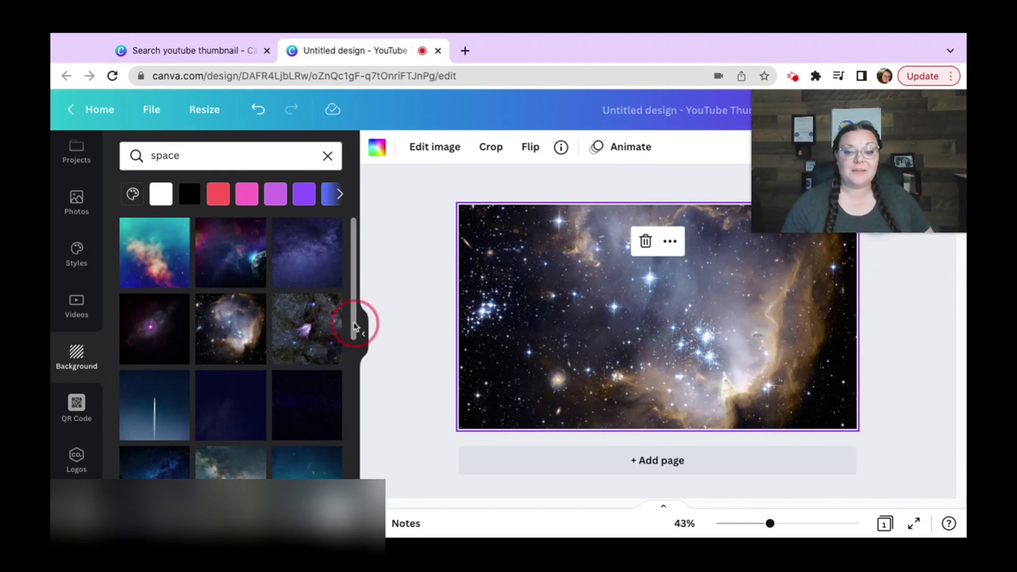
{"action": "left_click", "coordinate": [355, 272]}
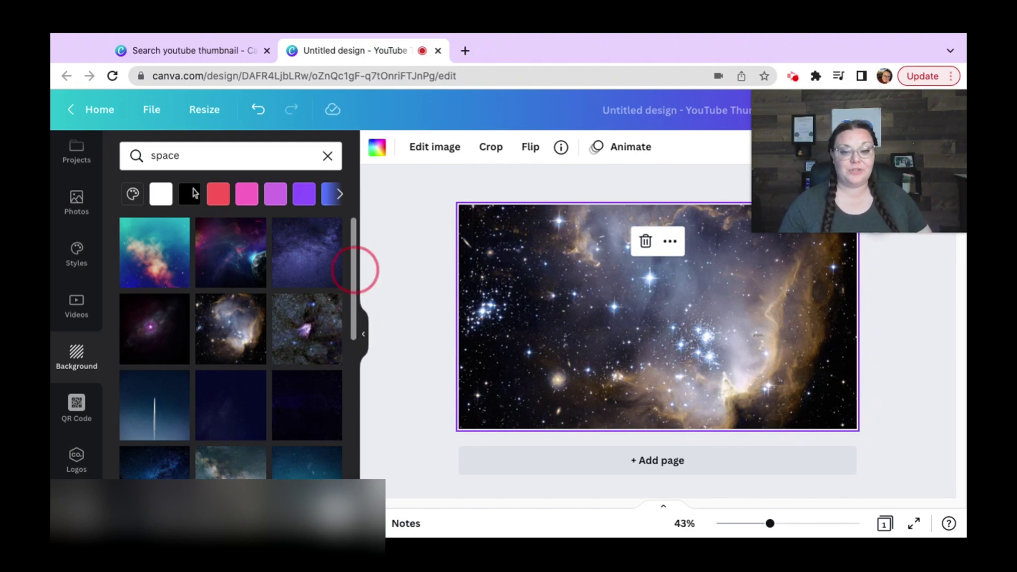
{"action": "left_click", "coordinate": [105, 320]}
{"action": "scroll", "coordinate": [103, 319], "scroll_direction": "up", "scroll_amount": 5}
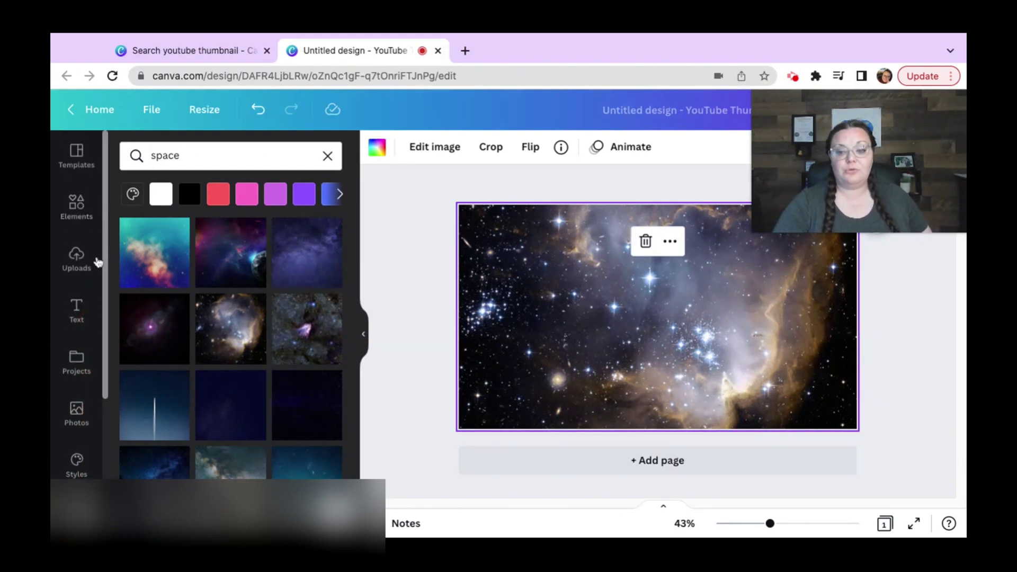
{"action": "left_click", "coordinate": [89, 268]}
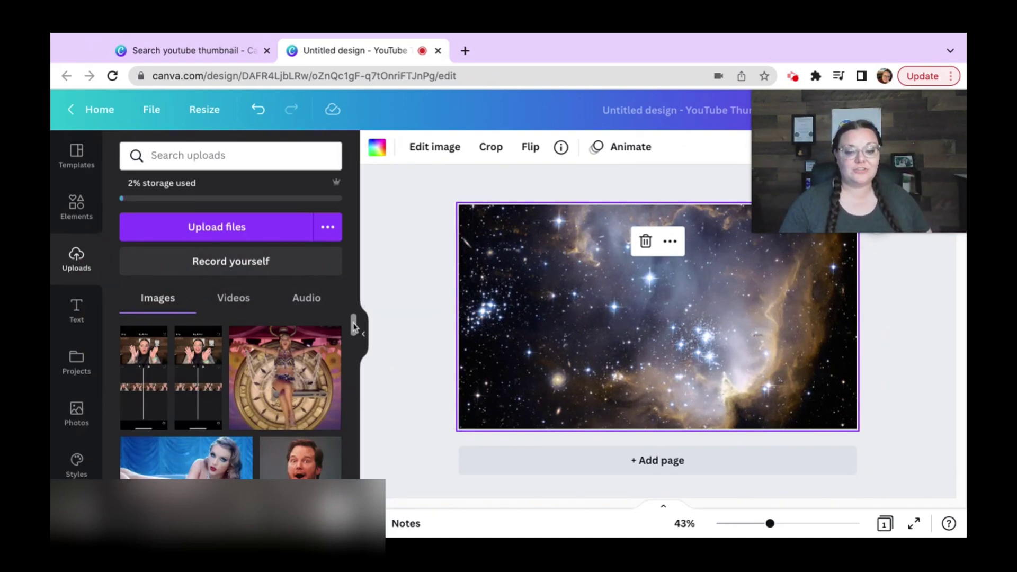
{"action": "left_click_drag", "start_coordinate": [353, 323], "coordinate": [353, 363]}
{"action": "scroll", "coordinate": [354, 324], "scroll_direction": "down", "scroll_amount": 15}
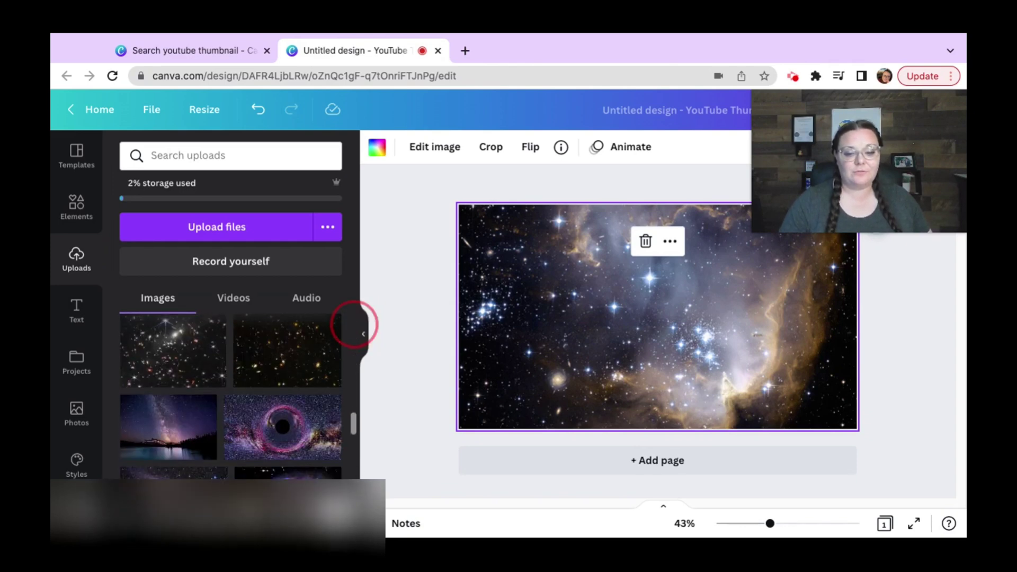
{"action": "scroll", "coordinate": [354, 325], "scroll_direction": "down", "scroll_amount": 15}
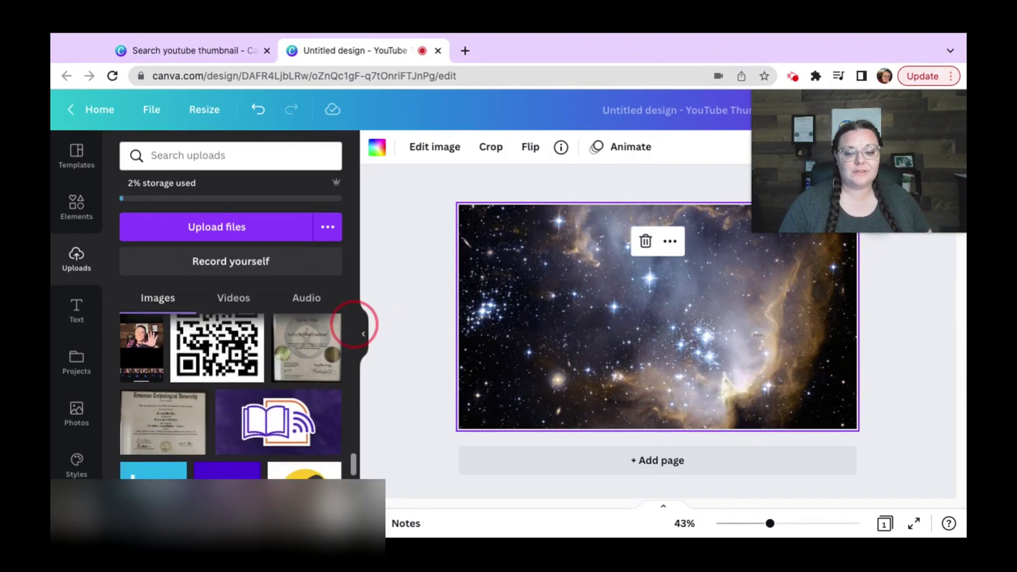
{"action": "scroll", "coordinate": [353, 324], "scroll_direction": "down", "scroll_amount": 10}
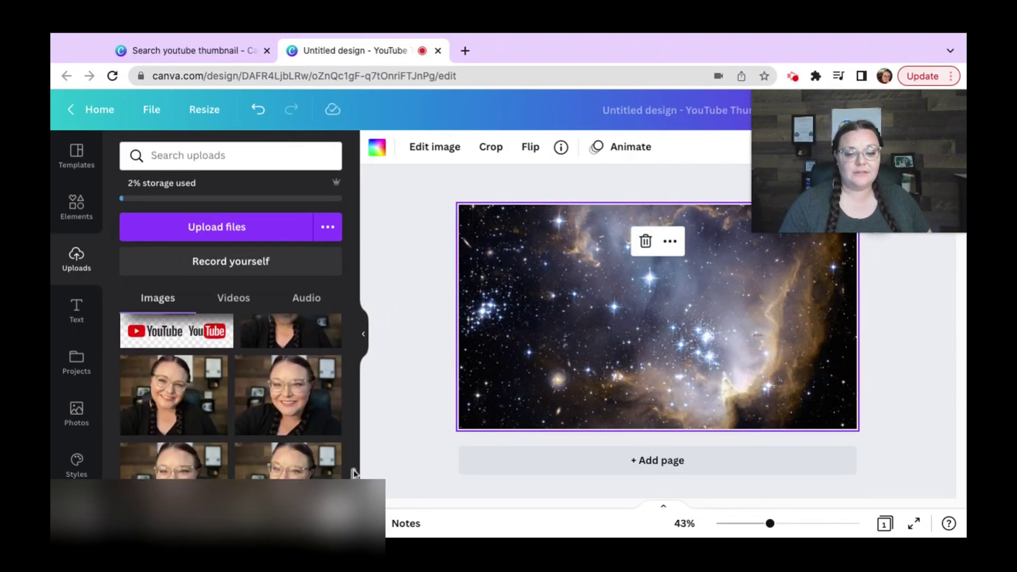
{"action": "left_click_drag", "start_coordinate": [352, 473], "coordinate": [353, 471]}
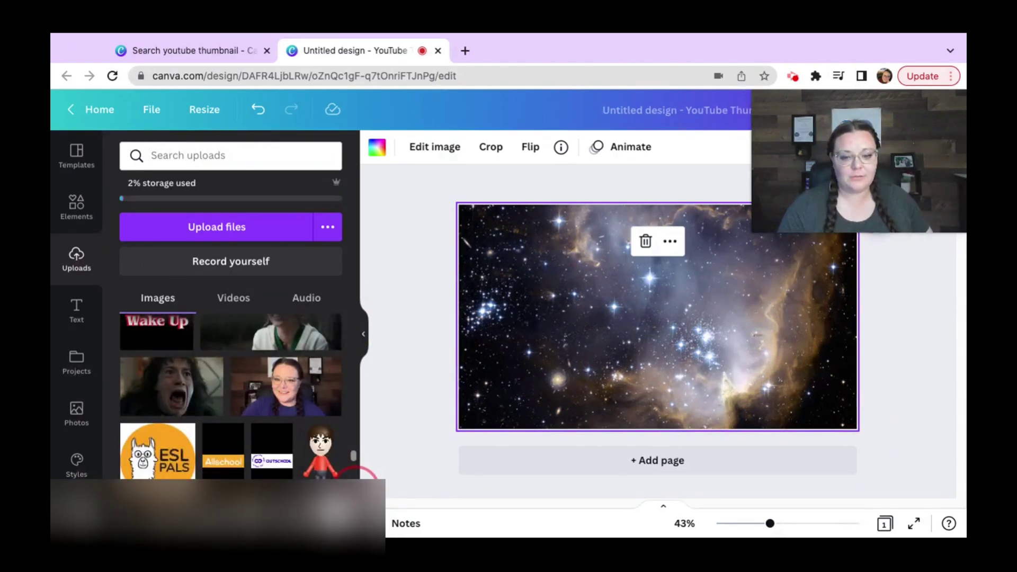
{"action": "left_click", "coordinate": [286, 387]}
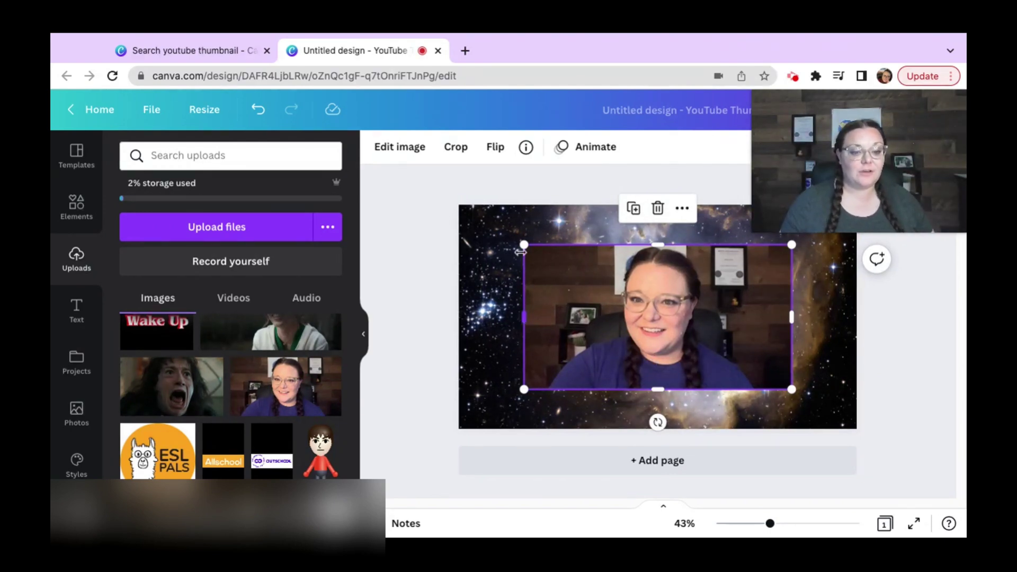
- Remove the background from the woman's photo with BG Remover
{"action": "left_click", "coordinate": [406, 154]}
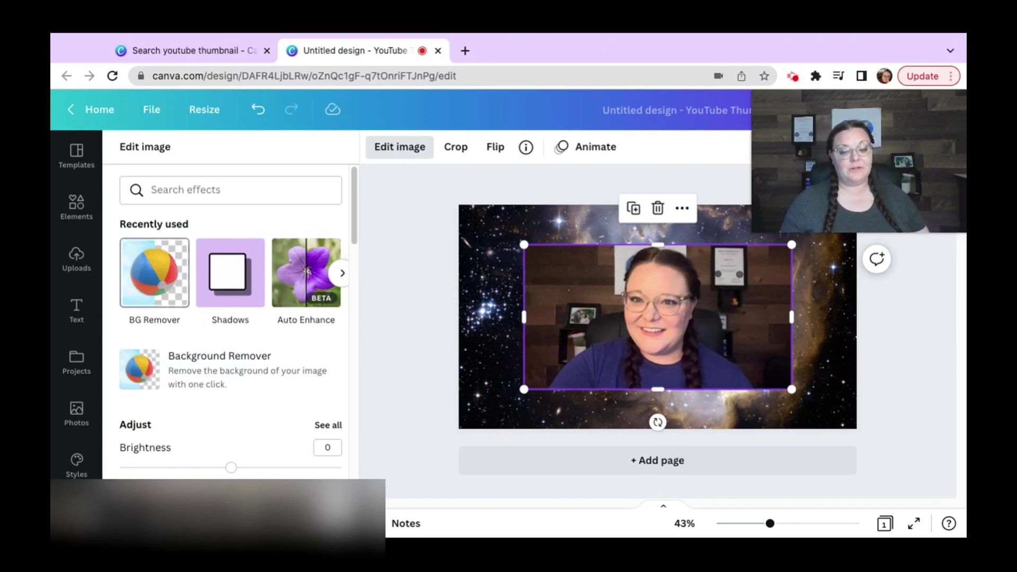
{"action": "left_click", "coordinate": [155, 273]}
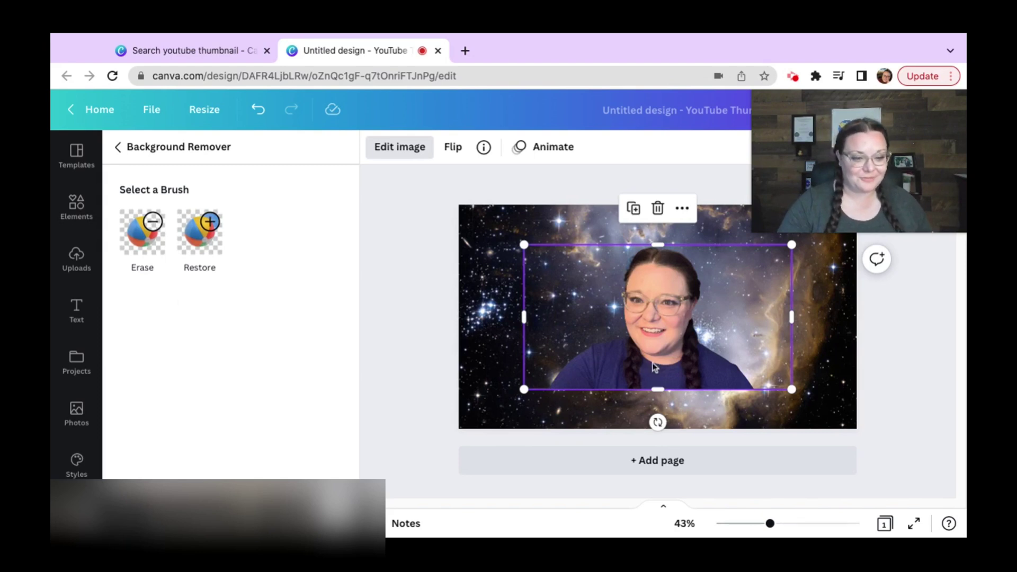
- Move the woman's photo toward the lower left of the page and crop both its sides closer to her shoulders
{"action": "left_click_drag", "start_coordinate": [658, 366], "coordinate": [616, 378]}
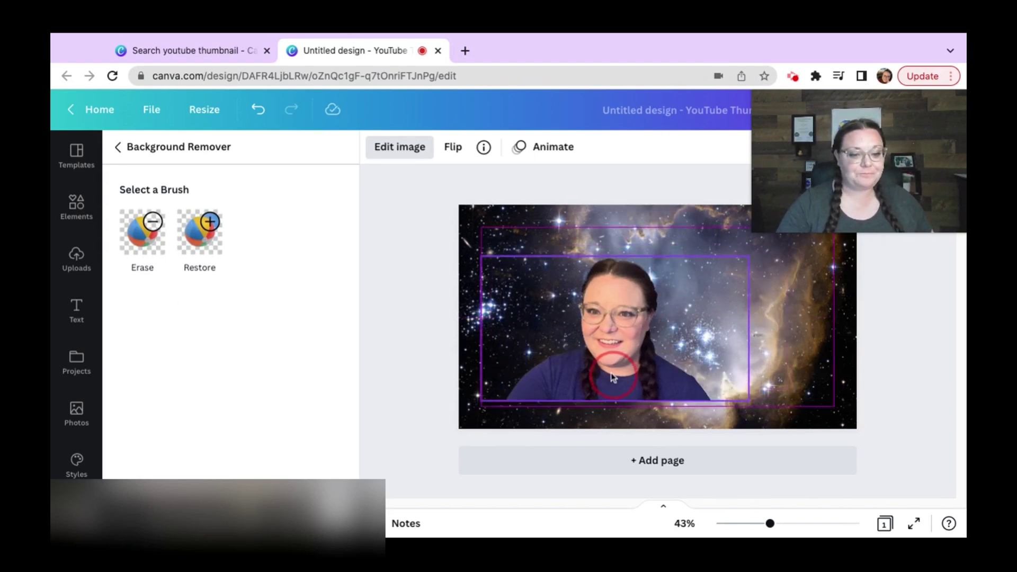
{"action": "left_click_drag", "start_coordinate": [747, 329], "coordinate": [716, 332]}
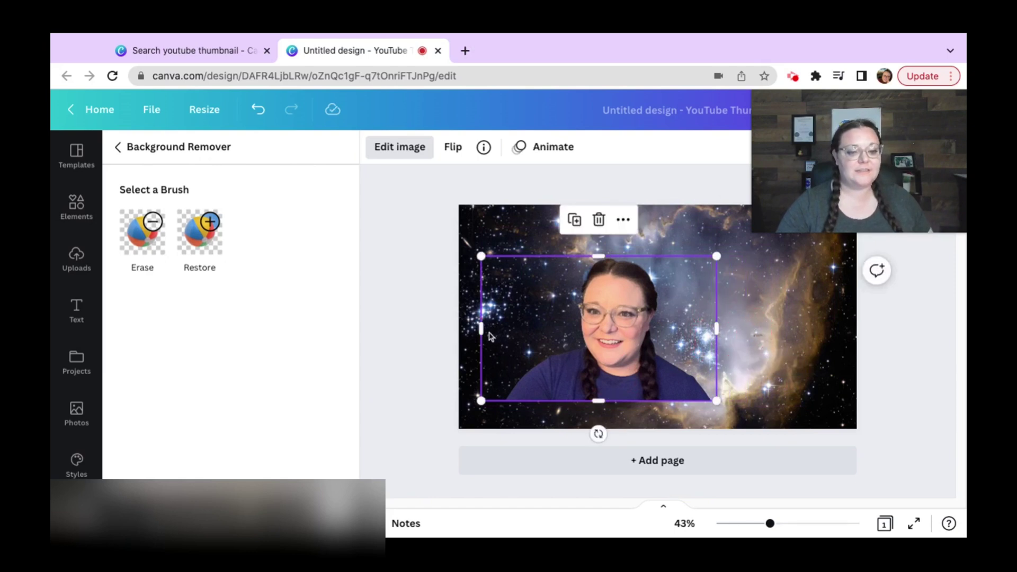
{"action": "left_click_drag", "start_coordinate": [481, 329], "coordinate": [484, 330]}
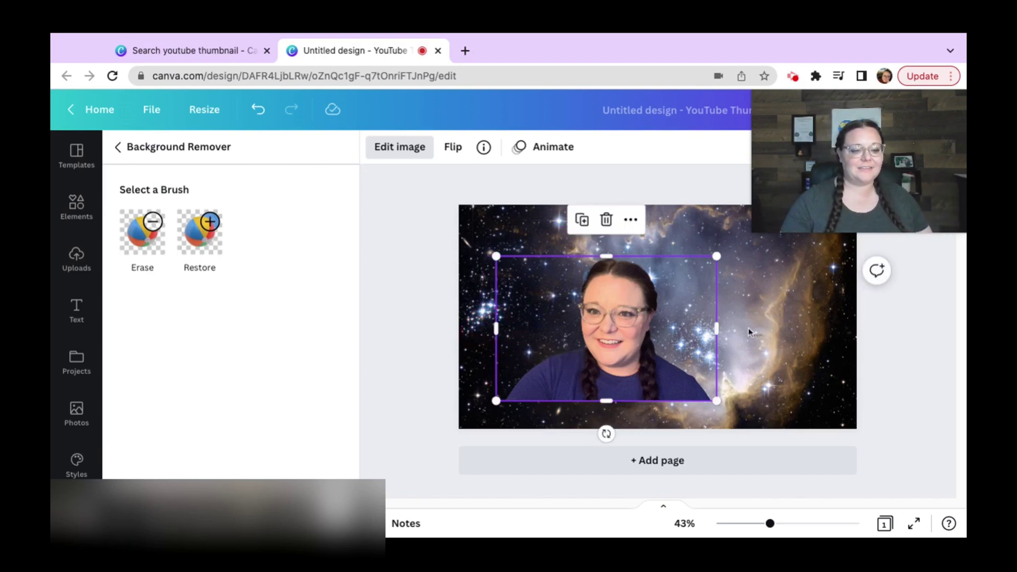
{"action": "mouse_move", "coordinate": [716, 328]}
{"action": "left_mouse_down"}
{"action": "mouse_move", "coordinate": [697, 333]}
{"action": "mouse_move", "coordinate": [708, 328]}
{"action": "left_mouse_up"}
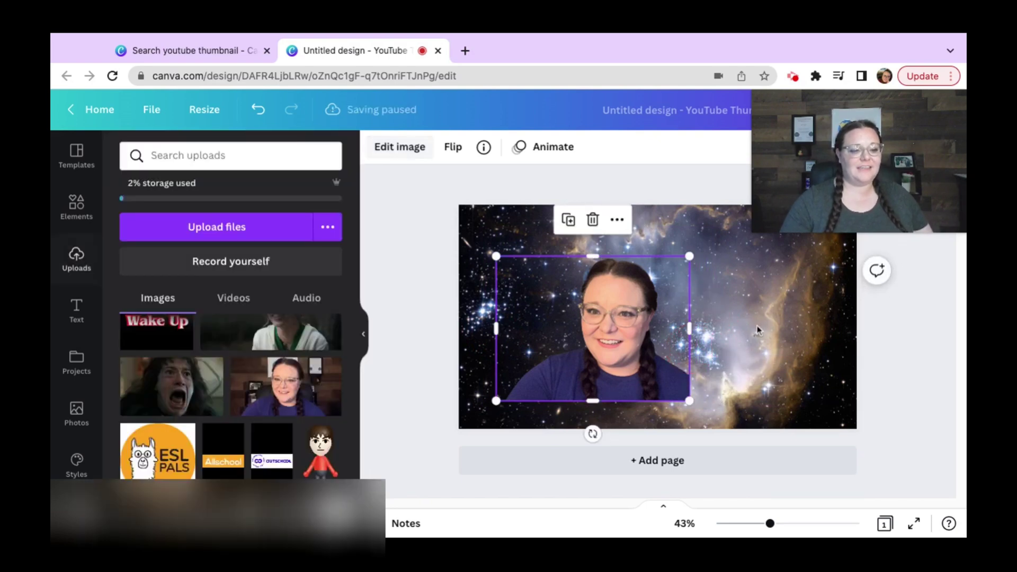
{"action": "left_click", "coordinate": [755, 328]}
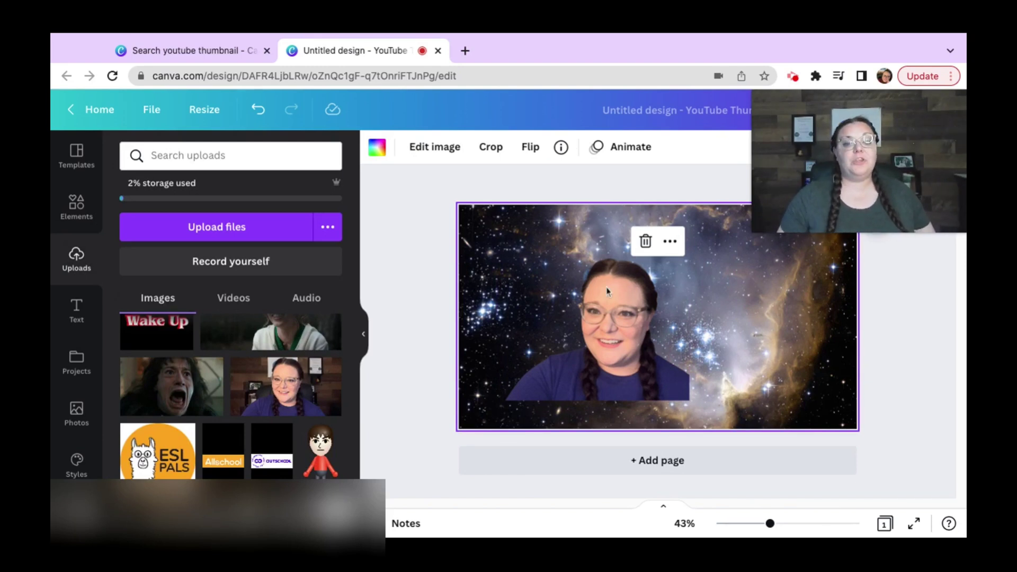
- Undo the background removal on the woman's photo
{"action": "left_click", "coordinate": [258, 109]}
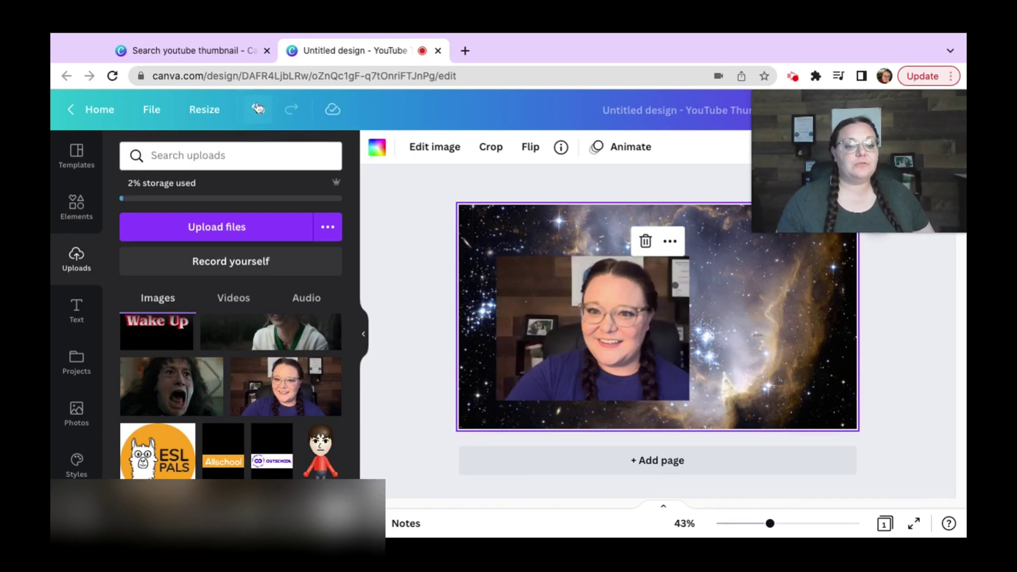
- Widen the crop of the woman's photo on the side facing the page centre to bring back her full shoulder
{"action": "left_click", "coordinate": [687, 365]}
{"action": "left_click_drag", "start_coordinate": [689, 329], "coordinate": [730, 333]}
{"action": "left_click_drag", "start_coordinate": [733, 332], "coordinate": [733, 332]}
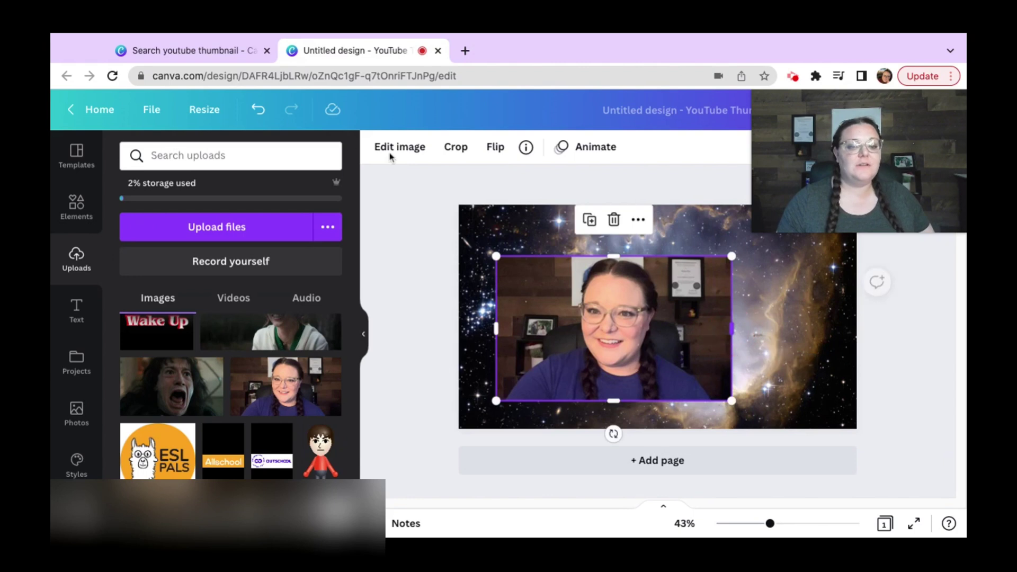
- Remove the background from the woman's photo with BG Remover and crop the empty strip beside her shoulder
{"action": "left_click", "coordinate": [390, 154]}
{"action": "left_click", "coordinate": [129, 279]}
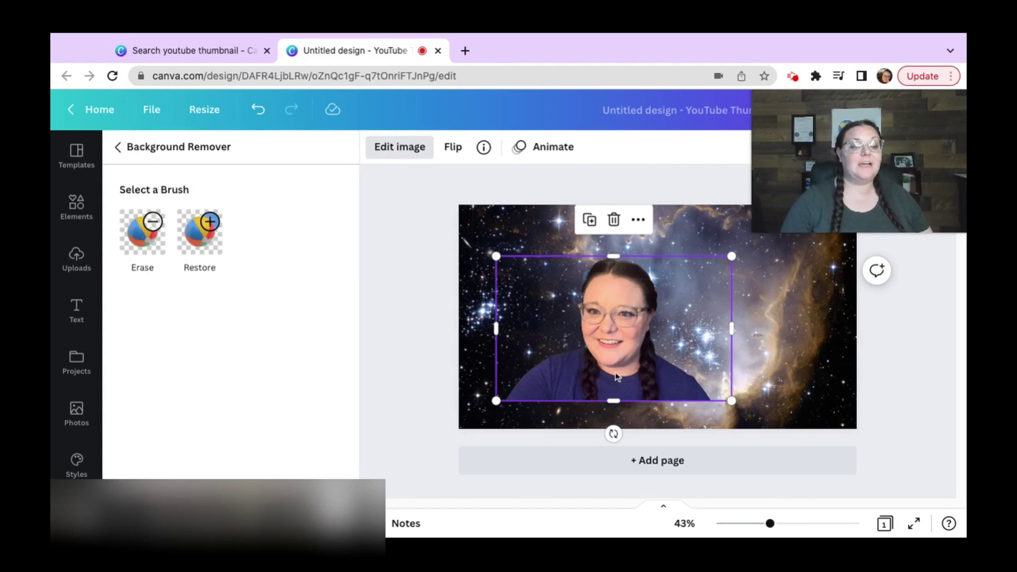
{"action": "left_click_drag", "start_coordinate": [732, 331], "coordinate": [717, 332]}
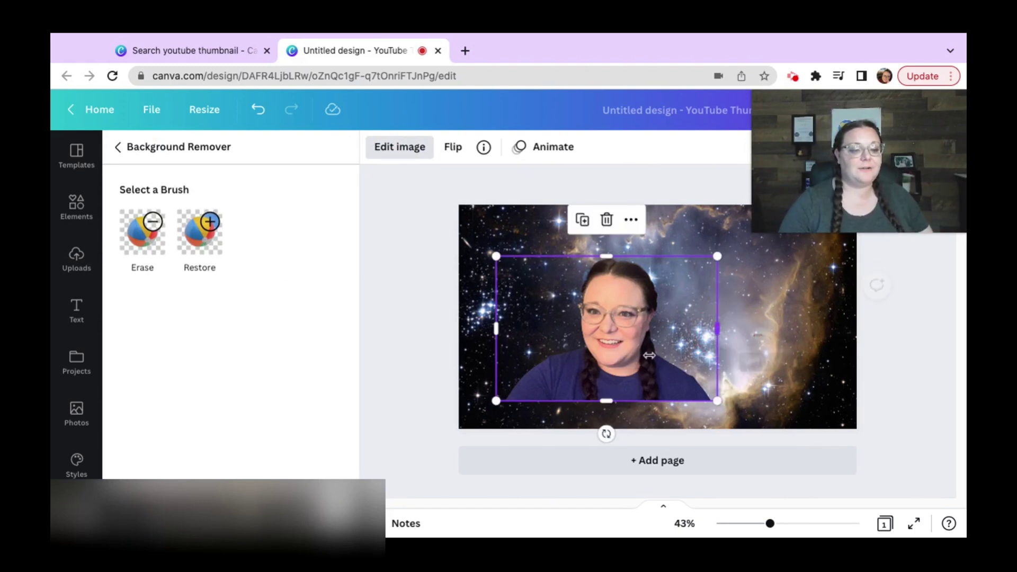
- Place the woman's cut-out in the lower-left corner of the page and shrink it to roughly a third of the page width
{"action": "left_click_drag", "start_coordinate": [630, 363], "coordinate": [585, 393]}
{"action": "left_click", "coordinate": [418, 344]}
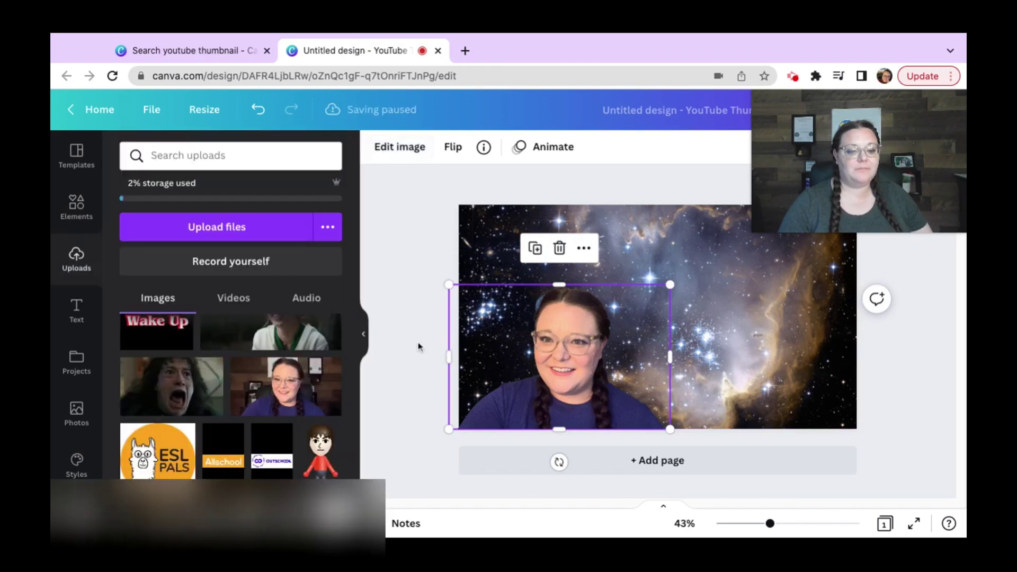
{"action": "left_click", "coordinate": [665, 298]}
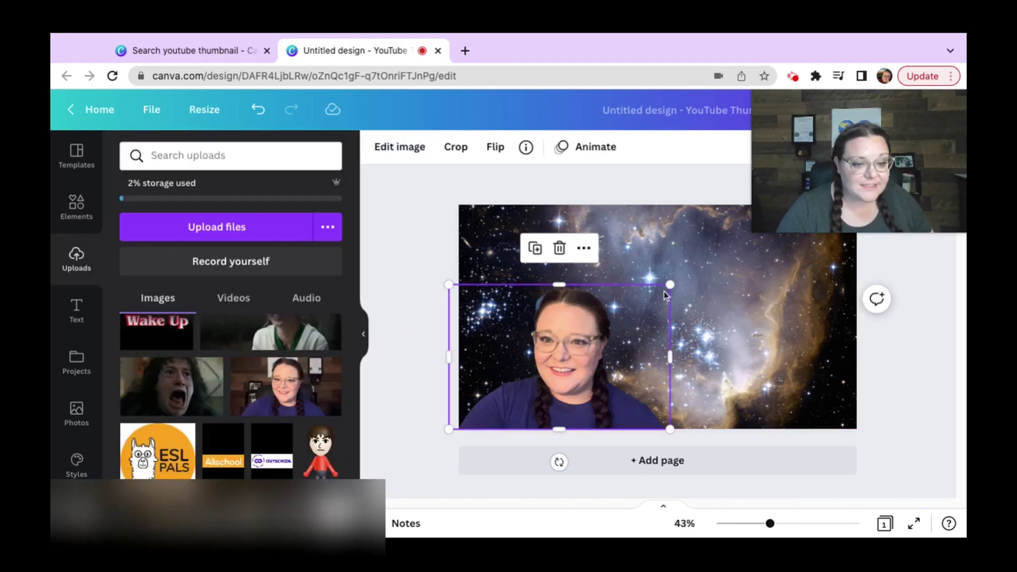
{"action": "left_click_drag", "start_coordinate": [669, 290], "coordinate": [614, 362]}
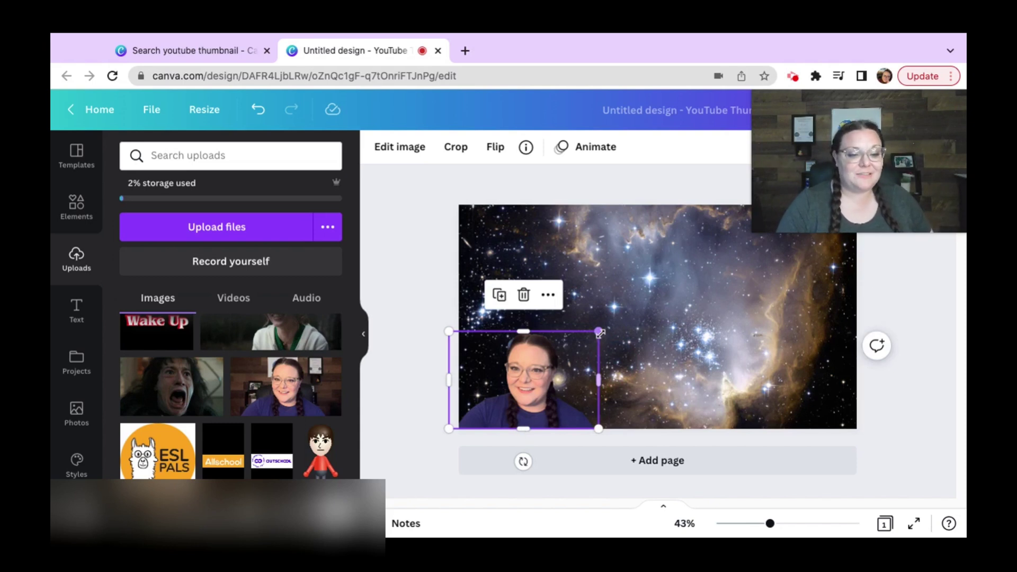
{"action": "left_click_drag", "start_coordinate": [600, 333], "coordinate": [602, 357]}
{"action": "left_click", "coordinate": [438, 325]}
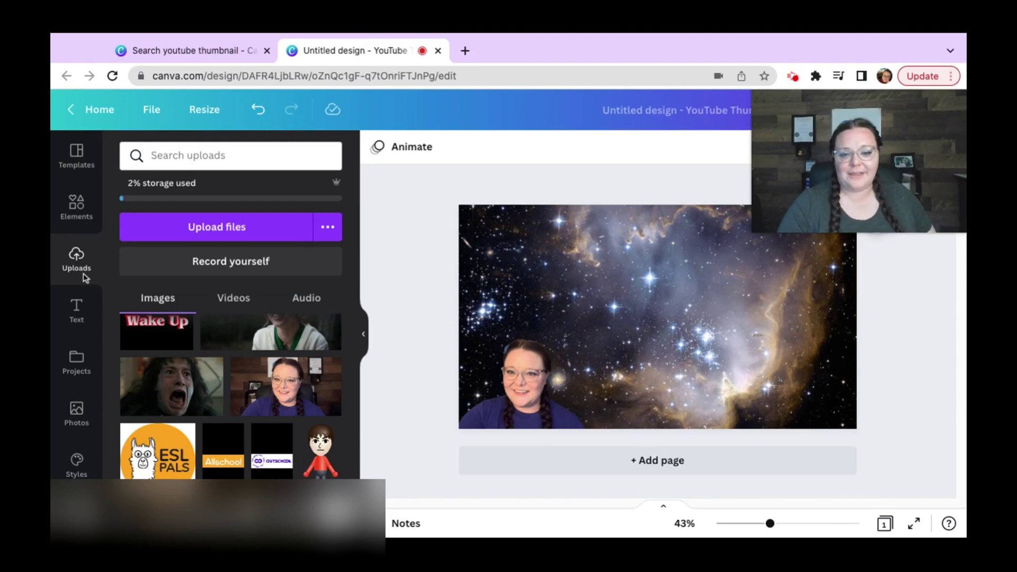
- Search the elements library for "solar system"
{"action": "left_click", "coordinate": [77, 220]}
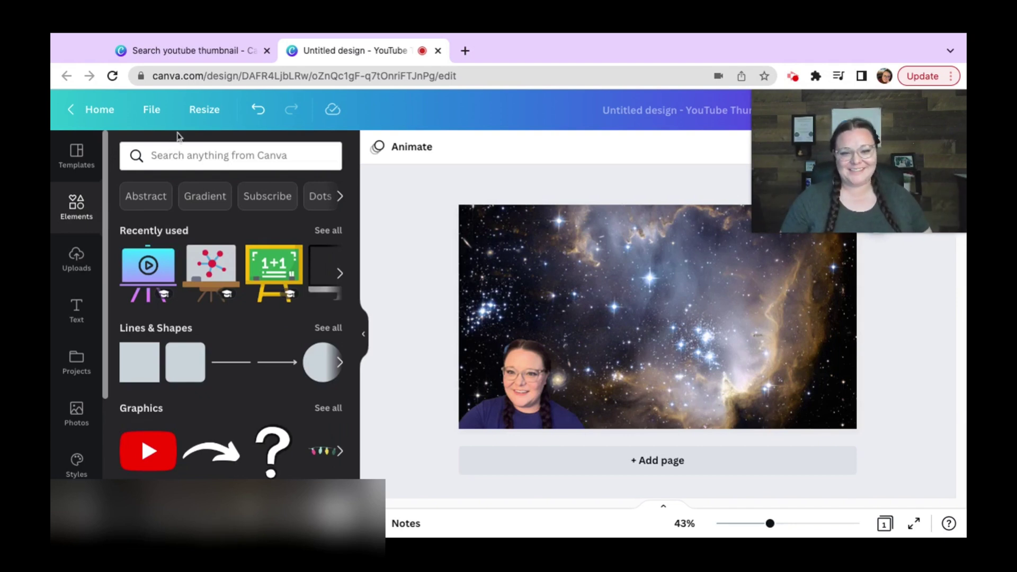
{"action": "left_click", "coordinate": [182, 155]}
{"action": "type", "text": "s"}
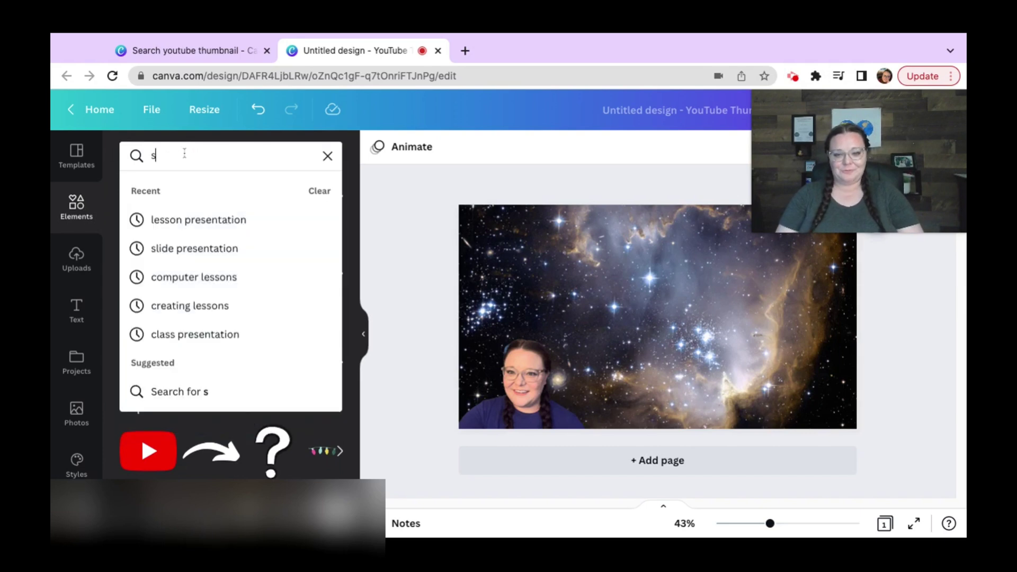
{"action": "type", "text": "olar s"}
{"action": "key", "text": "BackSpace"}
{"action": "key", "text": "BackSpace"}
{"action": "key", "text": "BackSpace"}
{"action": "key", "text": "BackSpace"}
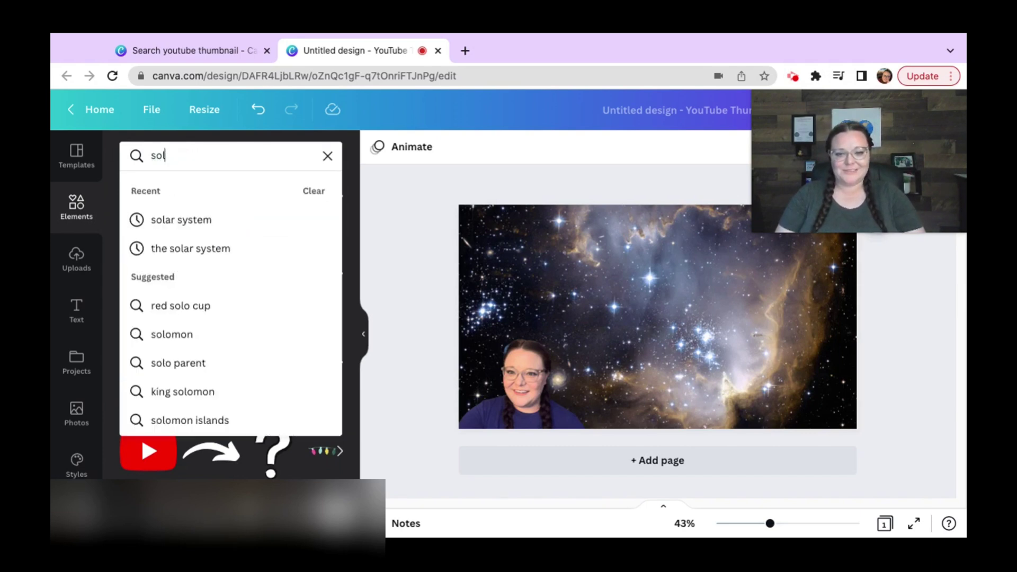
{"action": "type", "text": "ar system"}
{"action": "key", "text": "Return"}
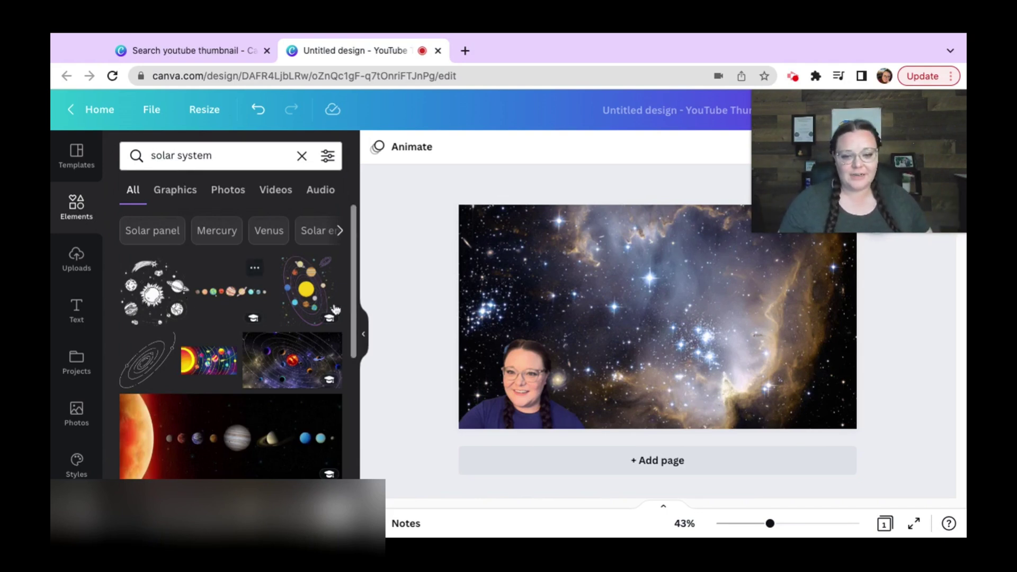
- Add the graphic of the sun and colourful planets arranged in a ring from the solar system results
{"action": "left_click", "coordinate": [356, 274]}
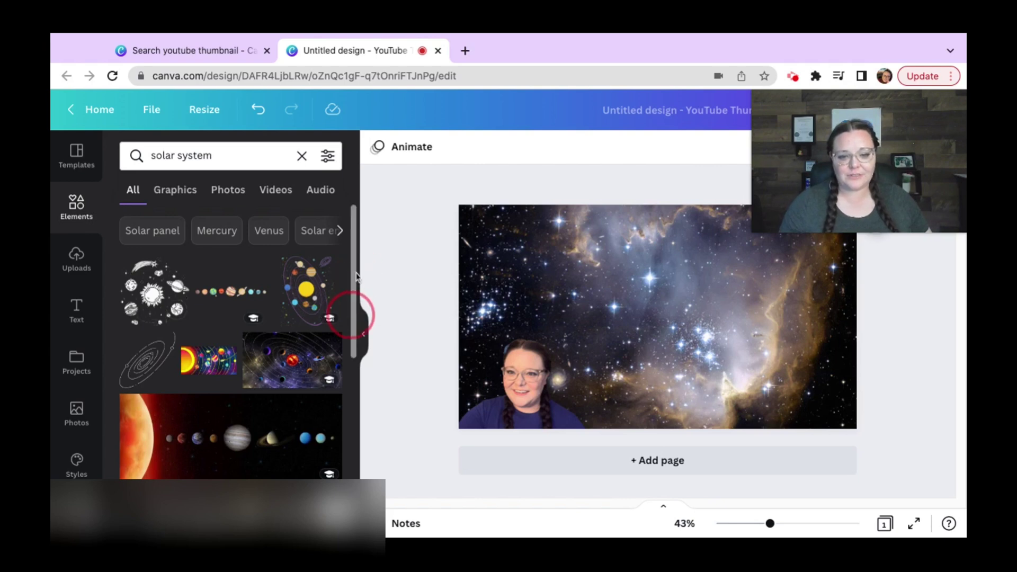
{"action": "scroll", "coordinate": [350, 295], "scroll_direction": "down", "scroll_amount": 3}
{"action": "scroll", "coordinate": [351, 294], "scroll_direction": "down", "scroll_amount": 1}
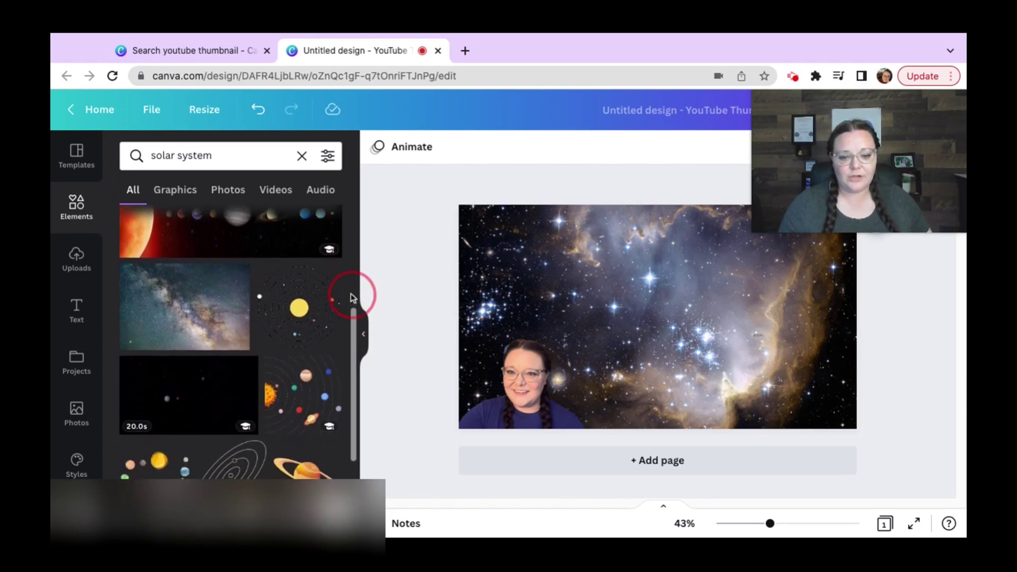
{"action": "mouse_move", "coordinate": [327, 315]}
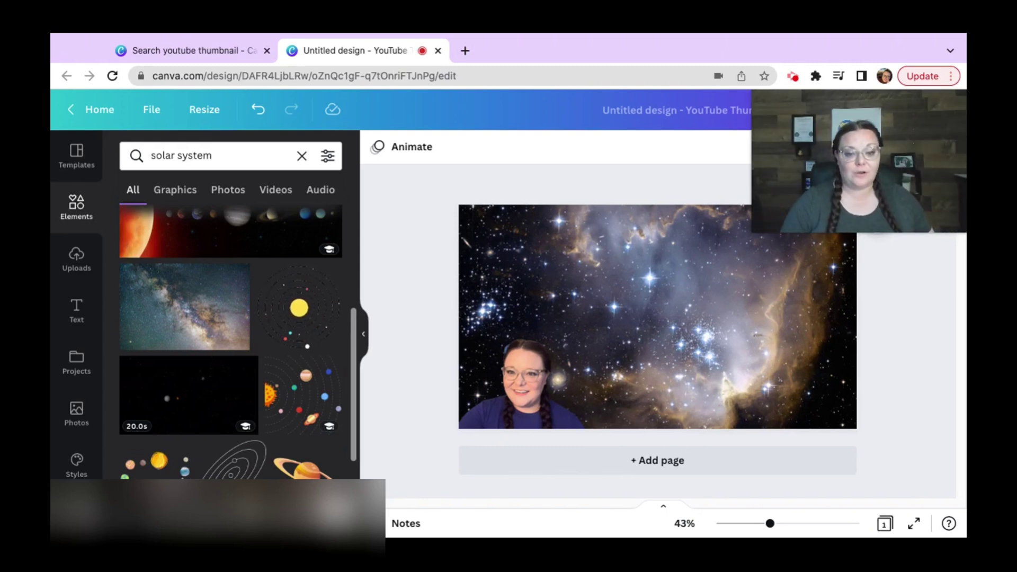
{"action": "scroll", "coordinate": [354, 331], "scroll_direction": "down", "scroll_amount": 5}
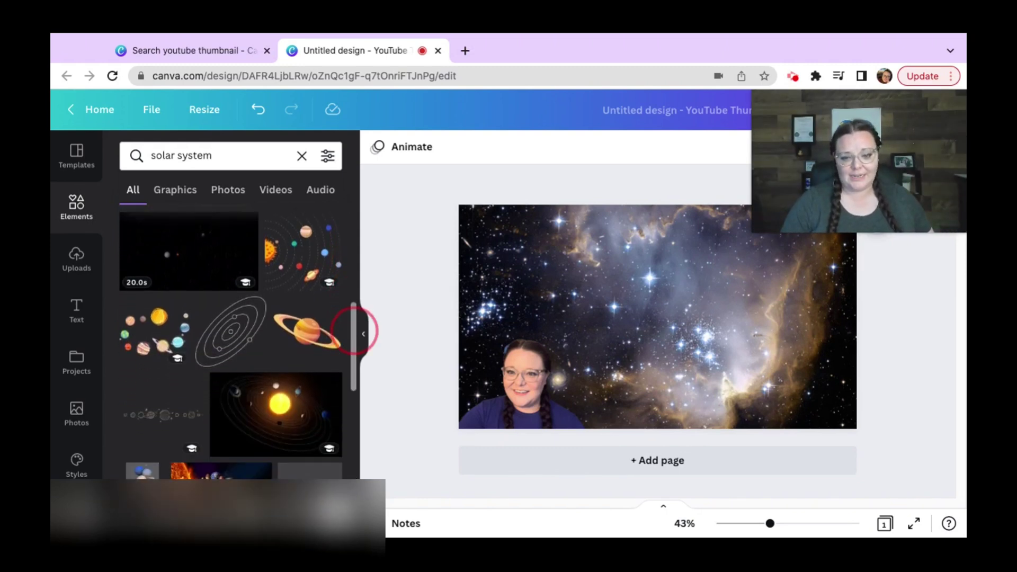
{"action": "scroll", "coordinate": [354, 331], "scroll_direction": "down", "scroll_amount": 1}
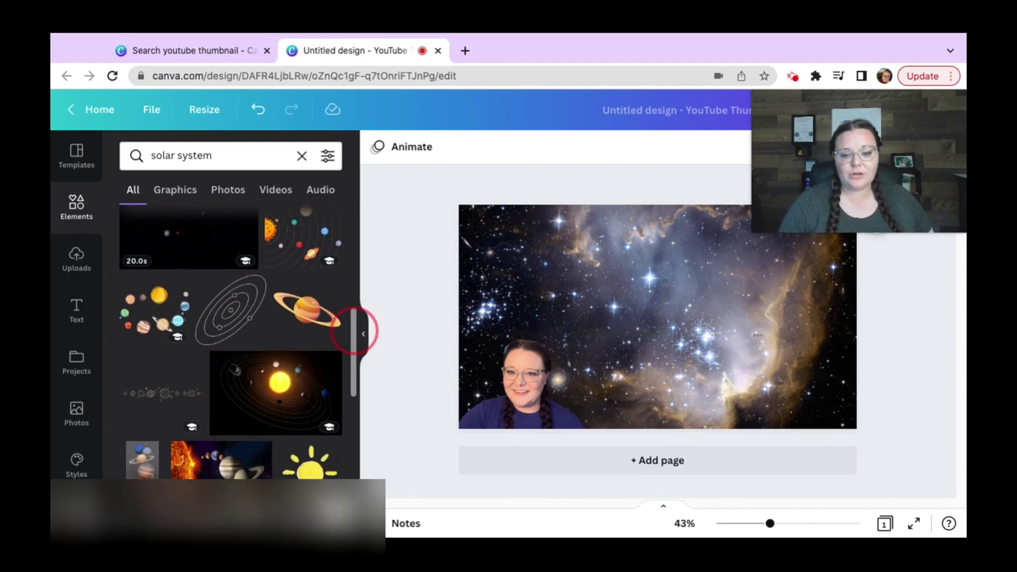
{"action": "left_click", "coordinate": [155, 315]}
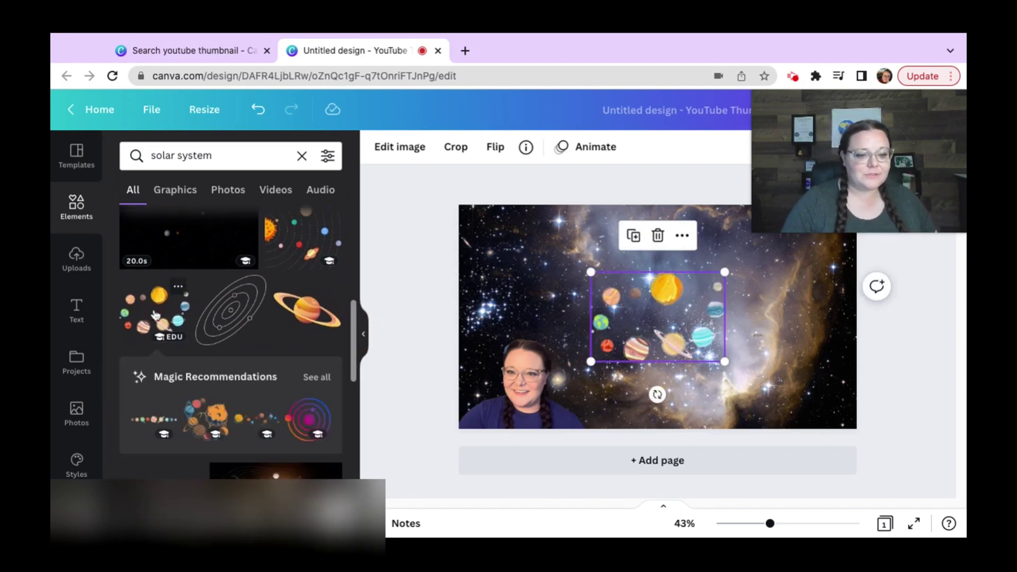
- Enlarge the planets graphic to fill most of the page height and centre it on the page
{"action": "left_click_drag", "start_coordinate": [725, 272], "coordinate": [839, 217]}
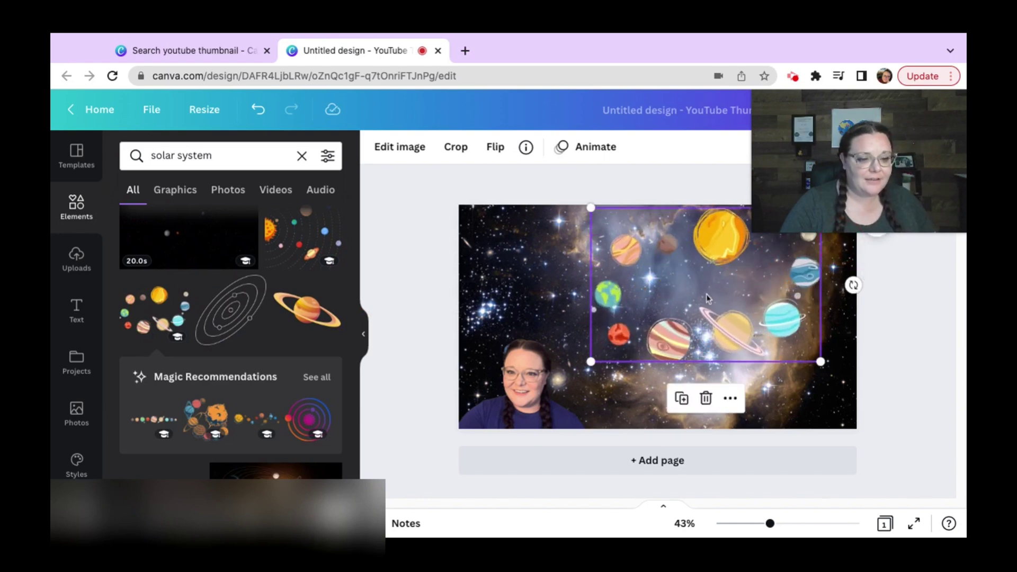
{"action": "left_click_drag", "start_coordinate": [704, 295], "coordinate": [640, 314]}
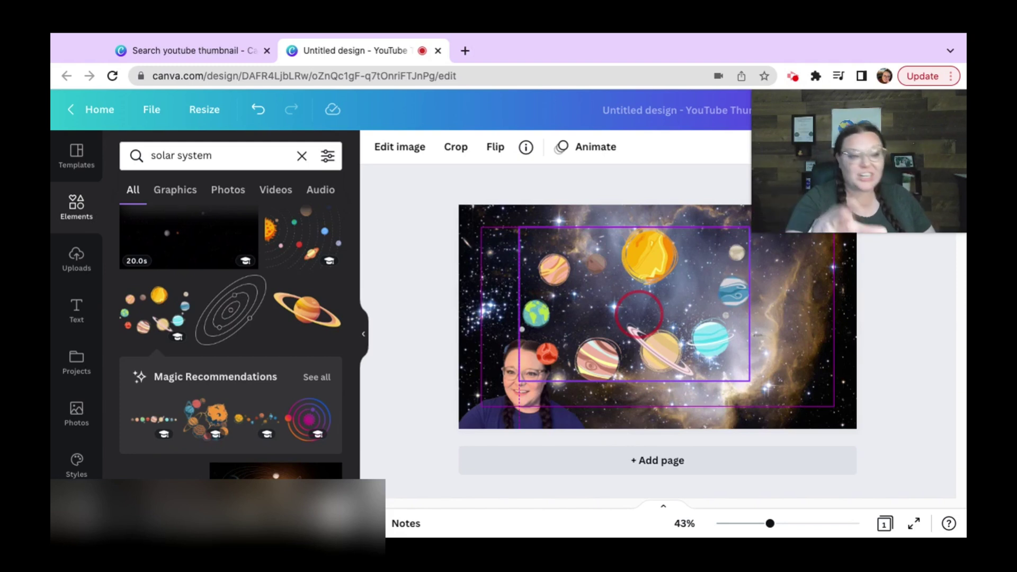
{"action": "left_click_drag", "start_coordinate": [633, 304], "coordinate": [659, 312]}
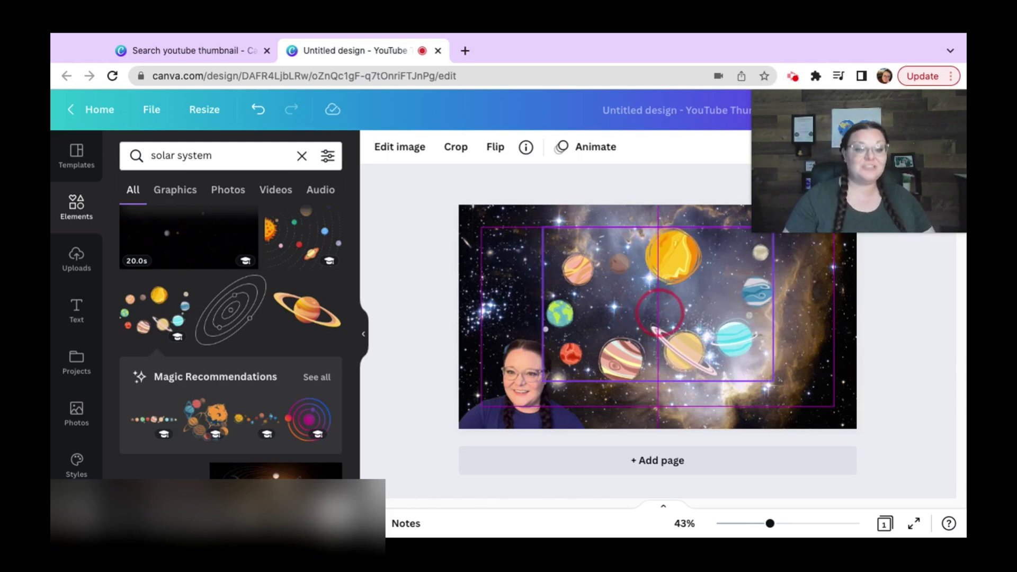
{"action": "left_click_drag", "start_coordinate": [659, 313], "coordinate": [659, 313]}
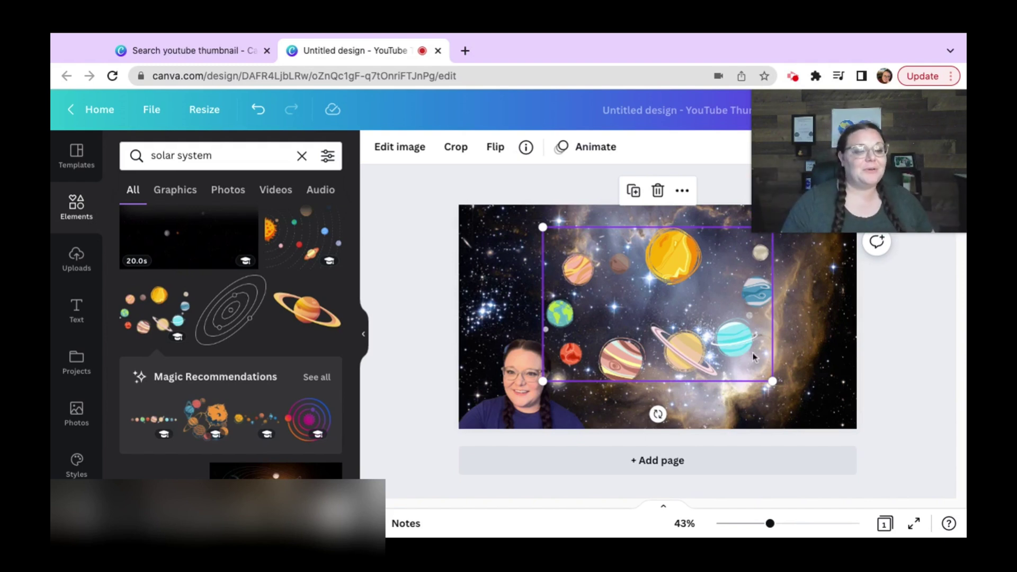
{"action": "left_click_drag", "start_coordinate": [772, 381], "coordinate": [810, 406]}
{"action": "left_click_drag", "start_coordinate": [682, 328], "coordinate": [661, 328]}
{"action": "left_click", "coordinate": [497, 324]}
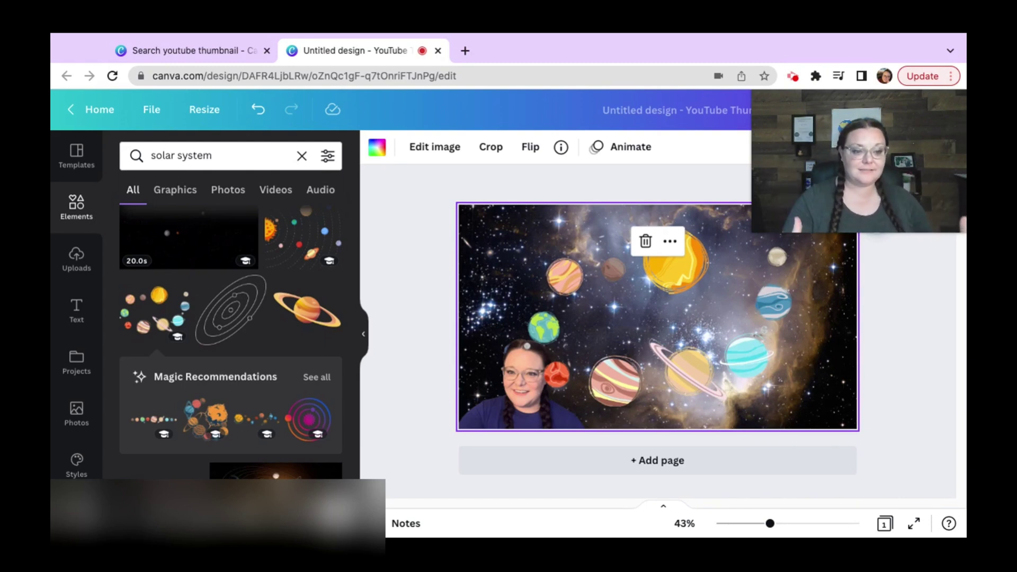
- Send the planets graphic backward so it sits behind the woman's cut-out
{"action": "left_click", "coordinate": [668, 318]}
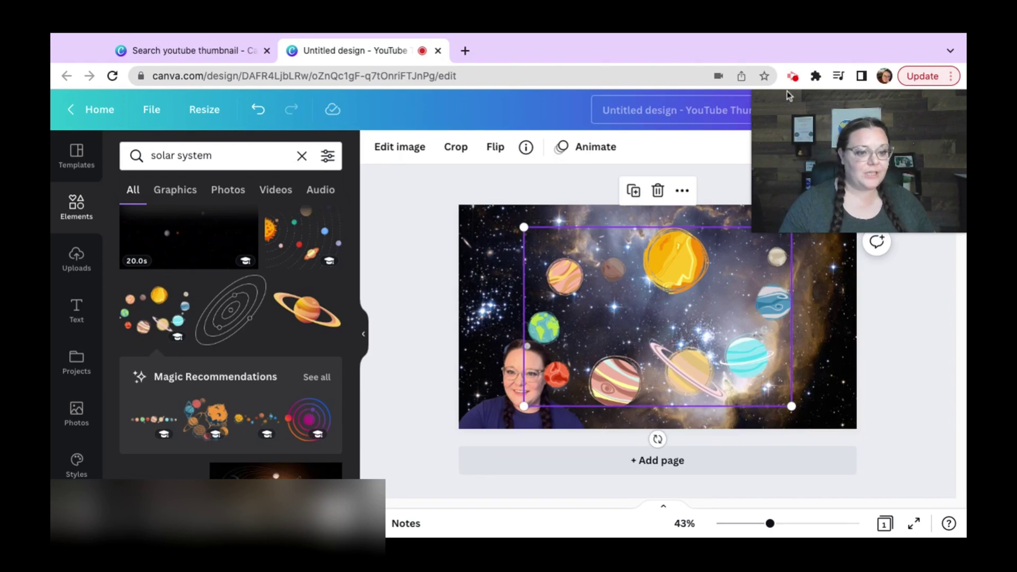
{"action": "mouse_move", "coordinate": [850, 116]}
{"action": "left_click_drag", "start_coordinate": [854, 153], "coordinate": [366, 154]}
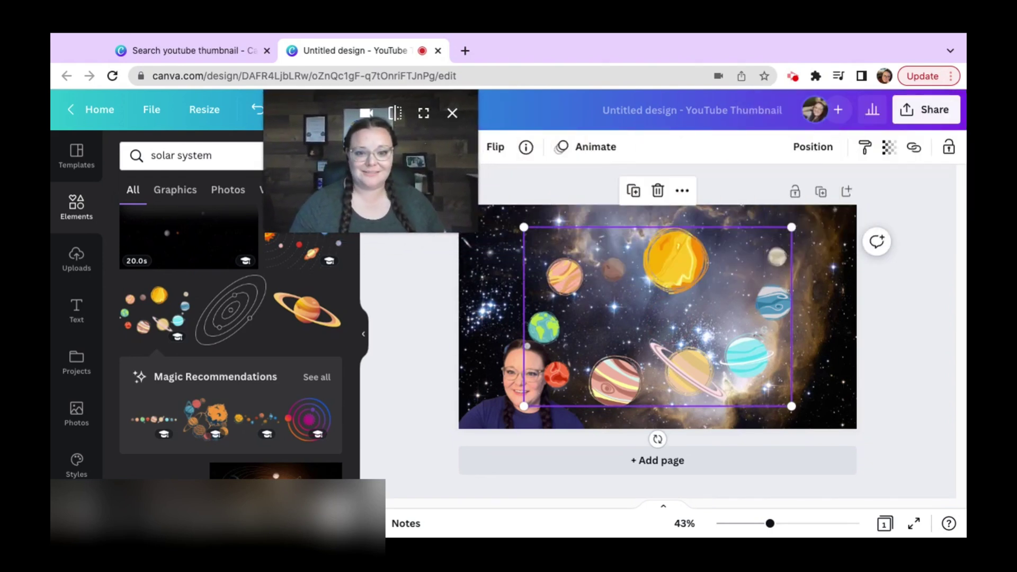
{"action": "left_click", "coordinate": [812, 147]}
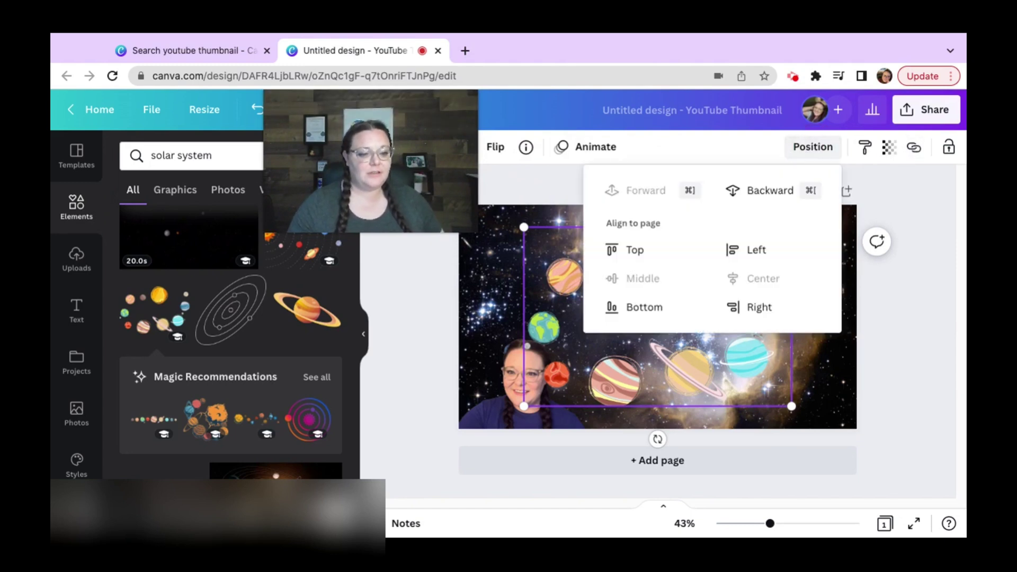
{"action": "left_click", "coordinate": [771, 192]}
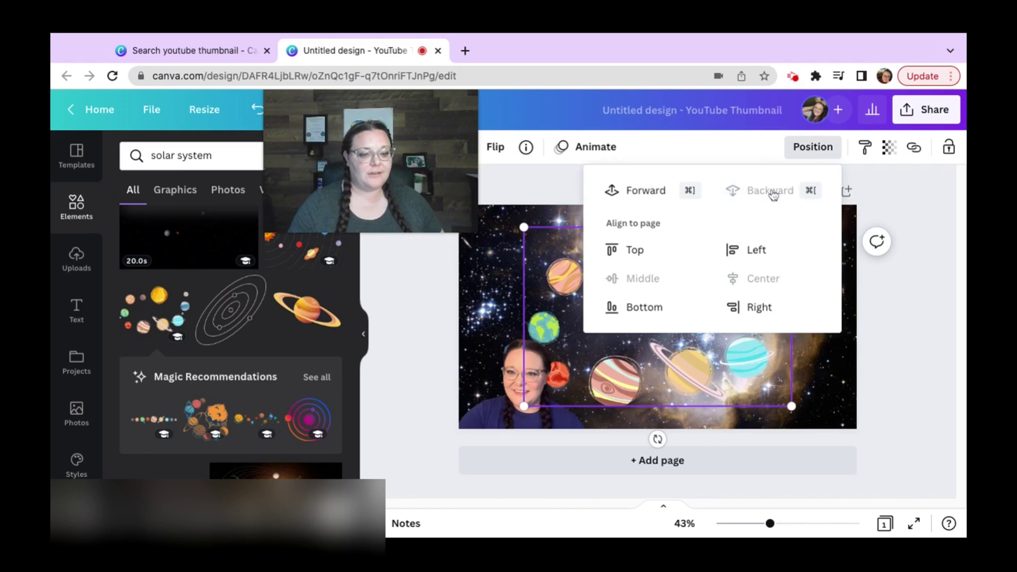
{"action": "left_click", "coordinate": [892, 313]}
{"action": "left_click", "coordinate": [890, 312]}
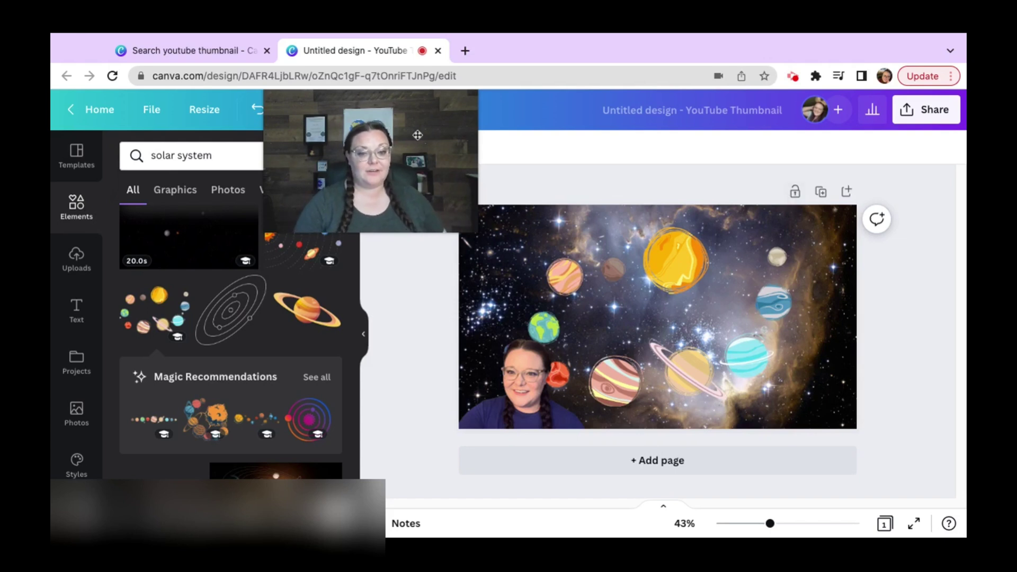
- Try the Drop and Page Lift shadows on the woman's cut-out, and apply the Glow shadow instead
{"action": "mouse_move", "coordinate": [417, 129]}
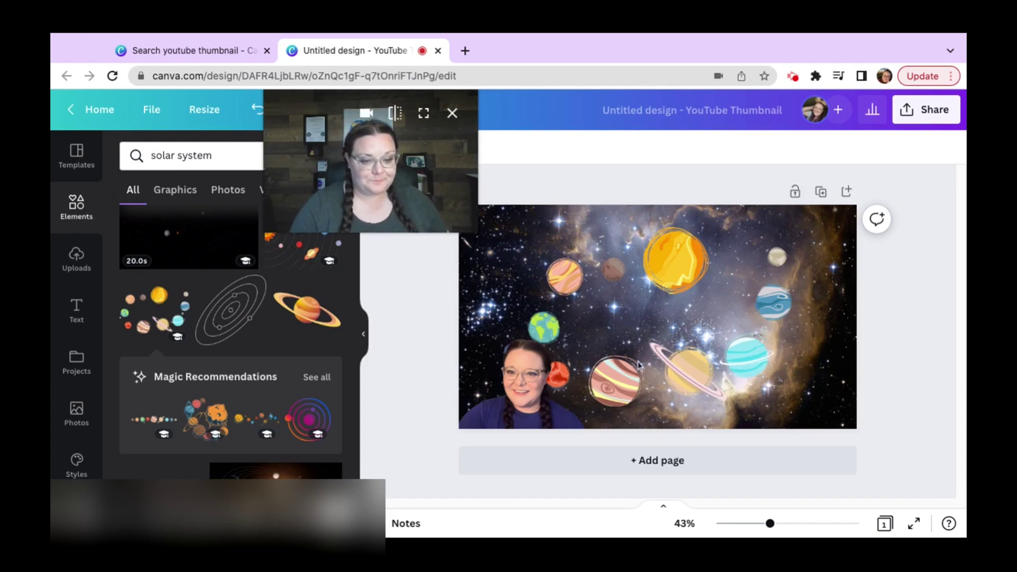
{"action": "left_click", "coordinate": [516, 405]}
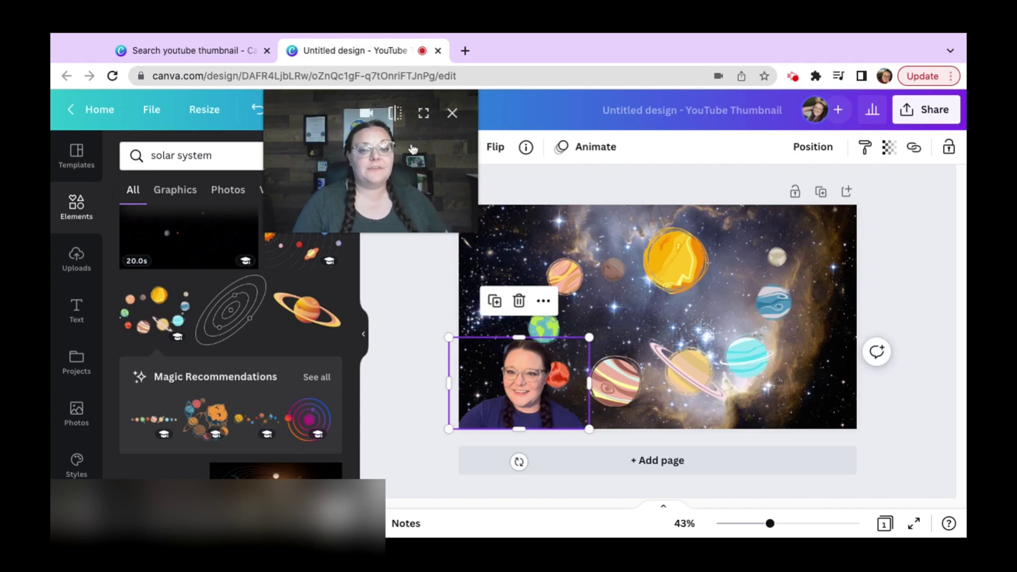
{"action": "left_click_drag", "start_coordinate": [313, 136], "coordinate": [569, 125]}
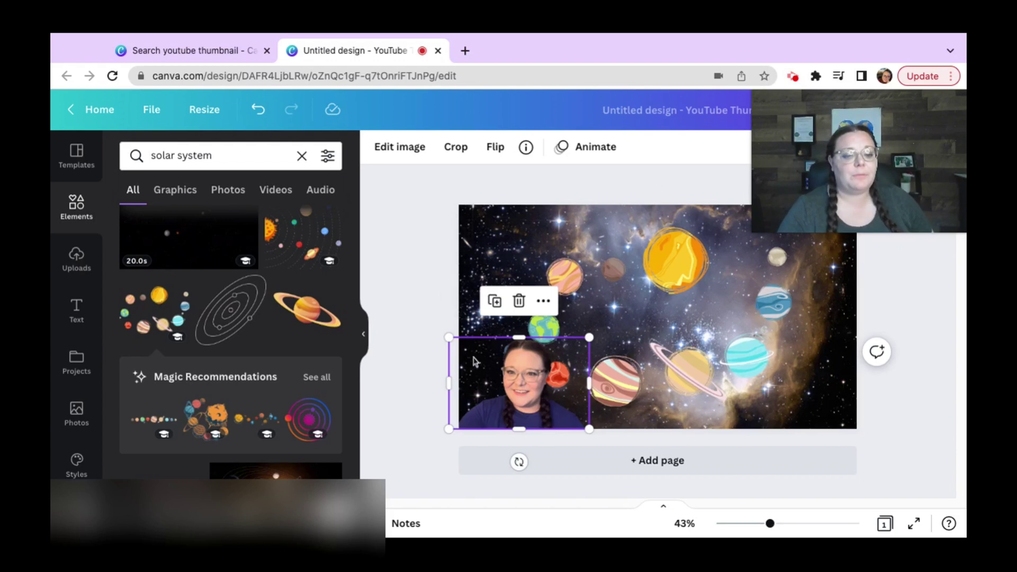
{"action": "left_click", "coordinate": [396, 146]}
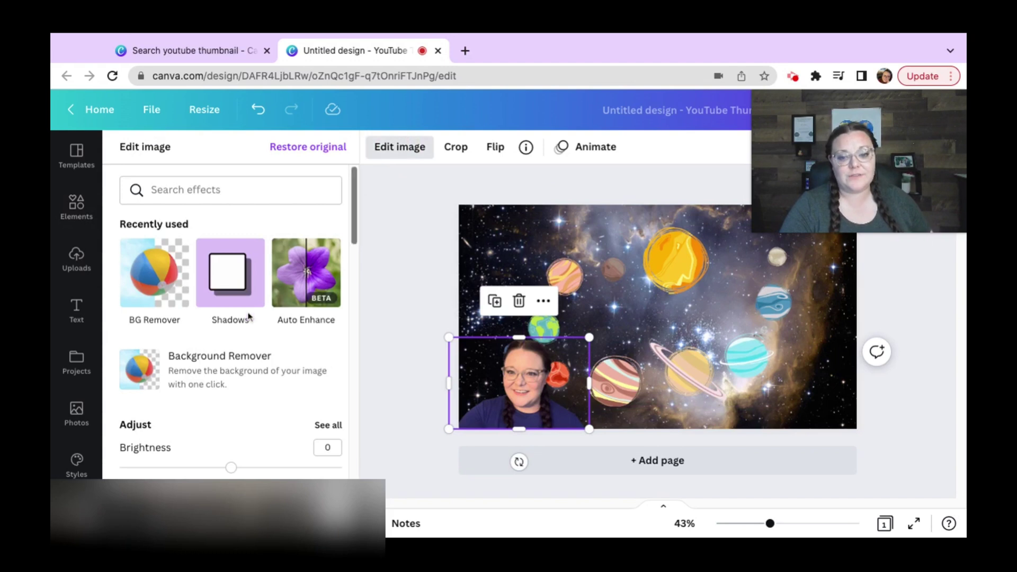
{"action": "left_click", "coordinate": [227, 291]}
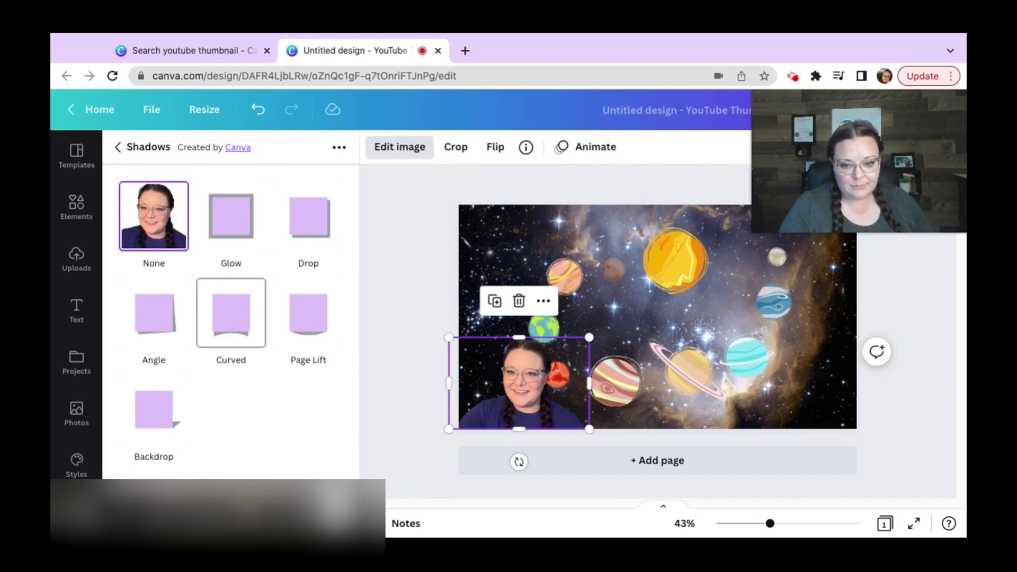
{"action": "left_click", "coordinate": [310, 232]}
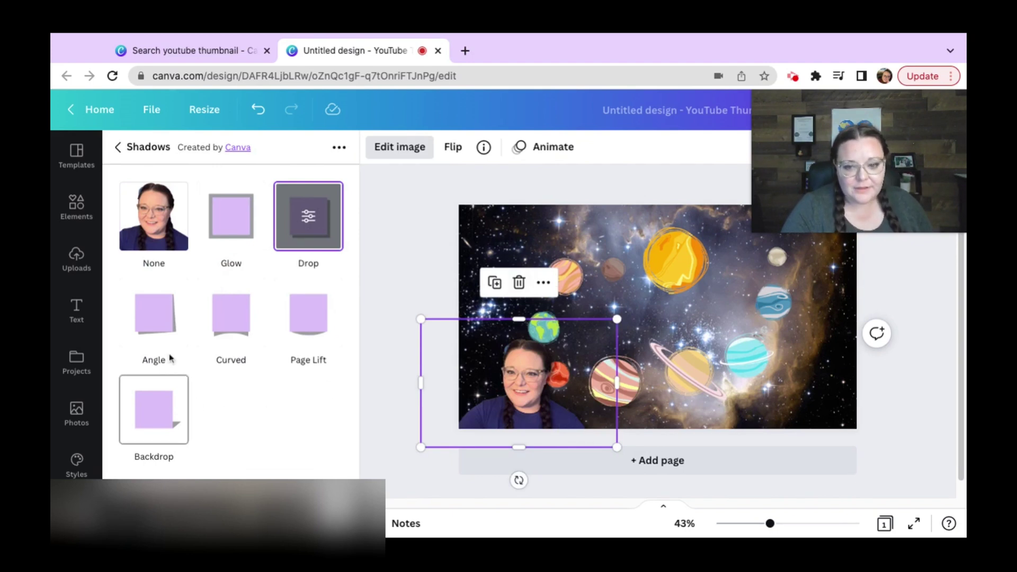
{"action": "left_click", "coordinate": [300, 318]}
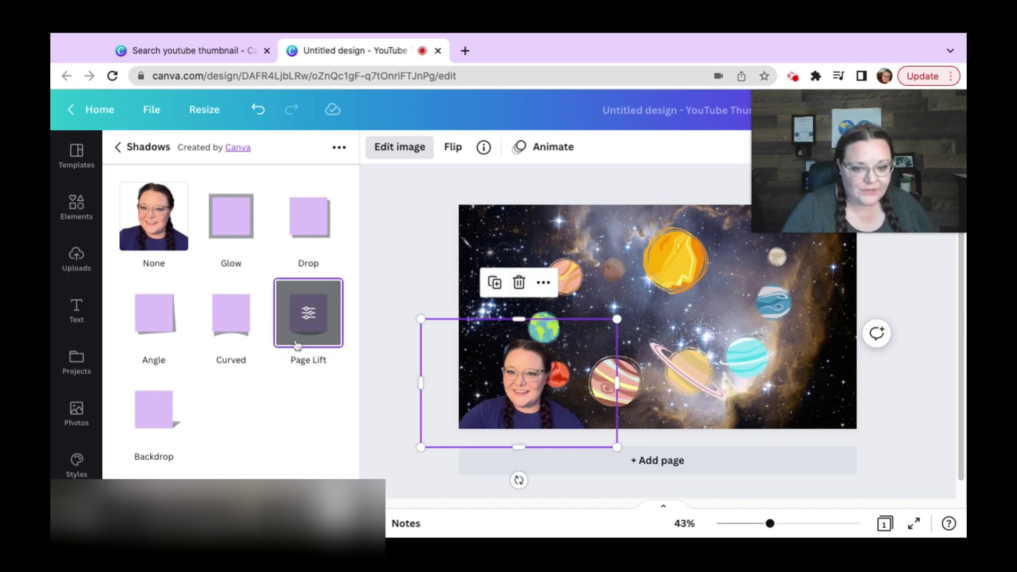
{"action": "left_click", "coordinate": [231, 216]}
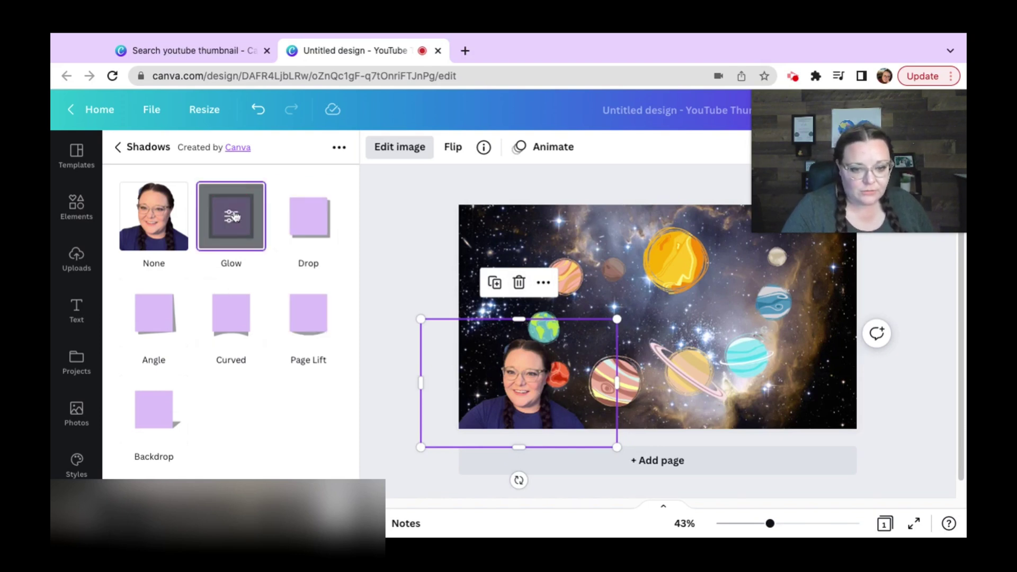
- Change the glow colour around the woman's cut-out to white
{"action": "left_click", "coordinate": [240, 217]}
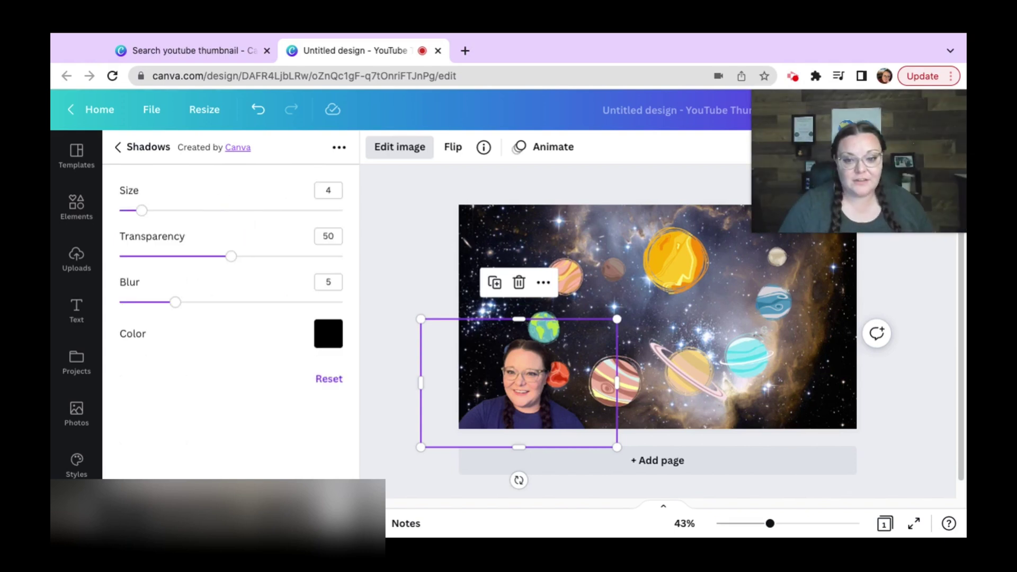
{"action": "left_click", "coordinate": [324, 343]}
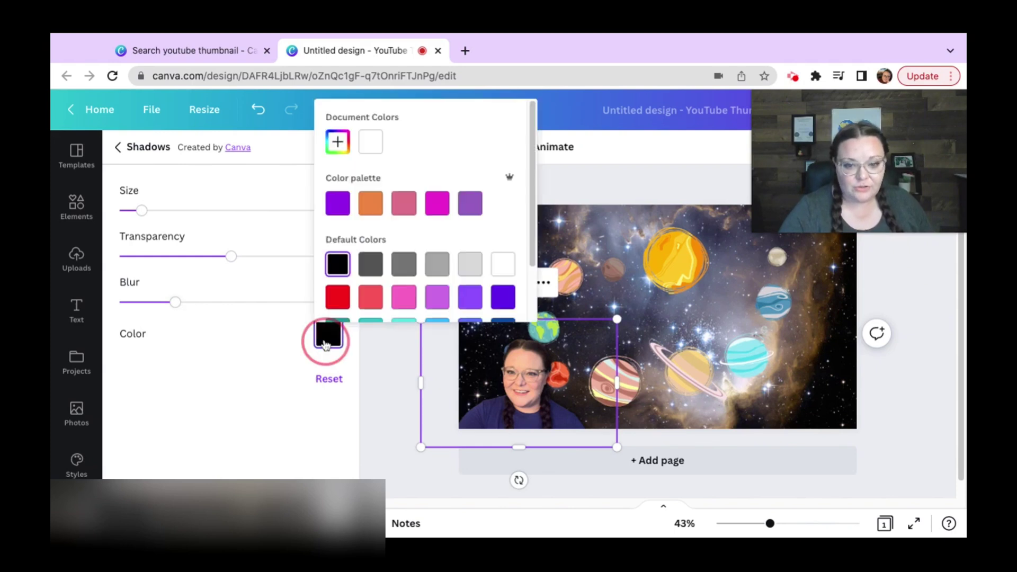
{"action": "left_click", "coordinate": [371, 143]}
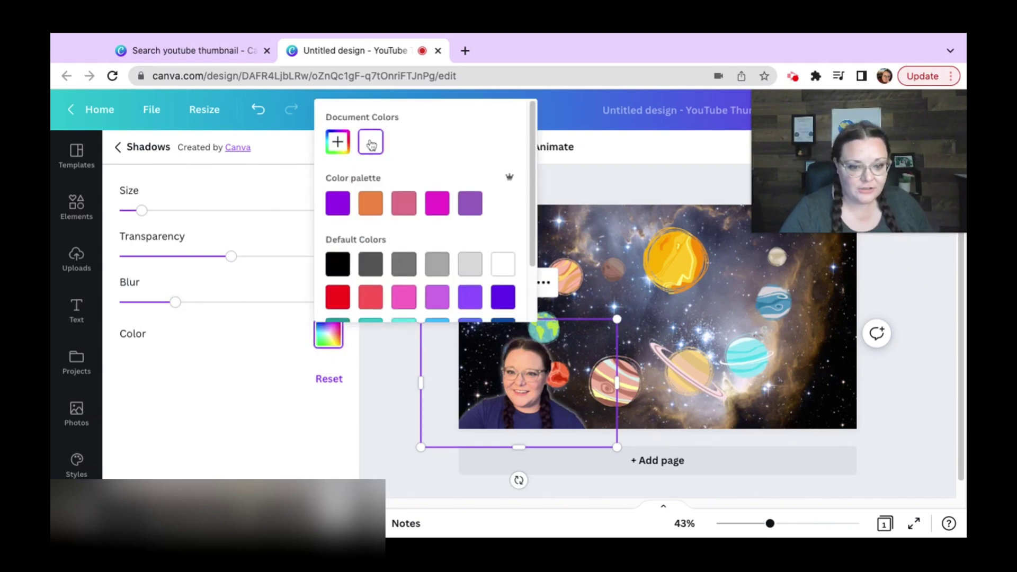
{"action": "left_click", "coordinate": [264, 424]}
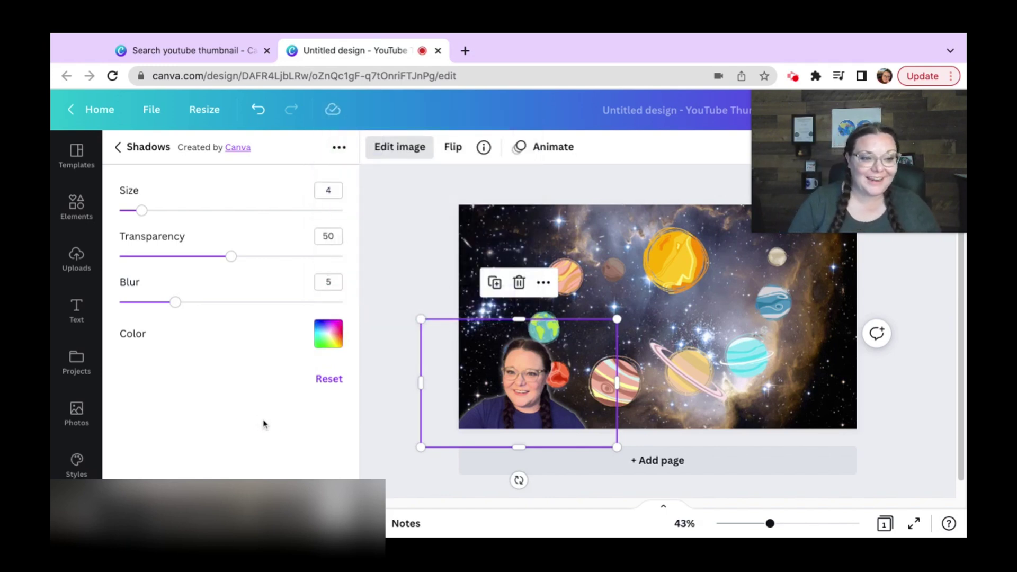
- Set the cut-out's glow to blur 8, transparency 60 and size 8
{"action": "left_click_drag", "start_coordinate": [175, 301], "coordinate": [209, 302]}
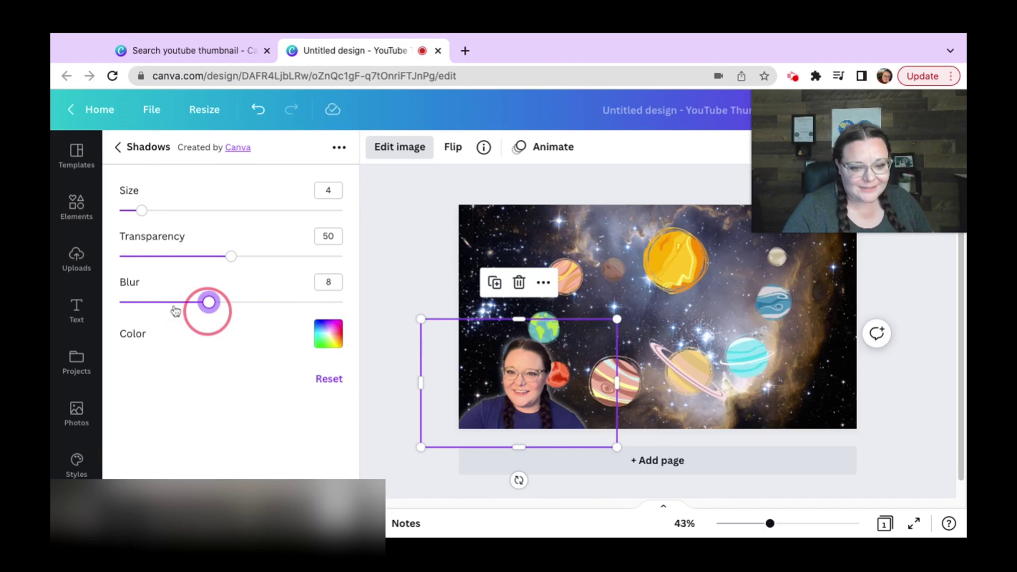
{"action": "left_click", "coordinate": [231, 257]}
{"action": "left_click_drag", "start_coordinate": [231, 258], "coordinate": [351, 259]}
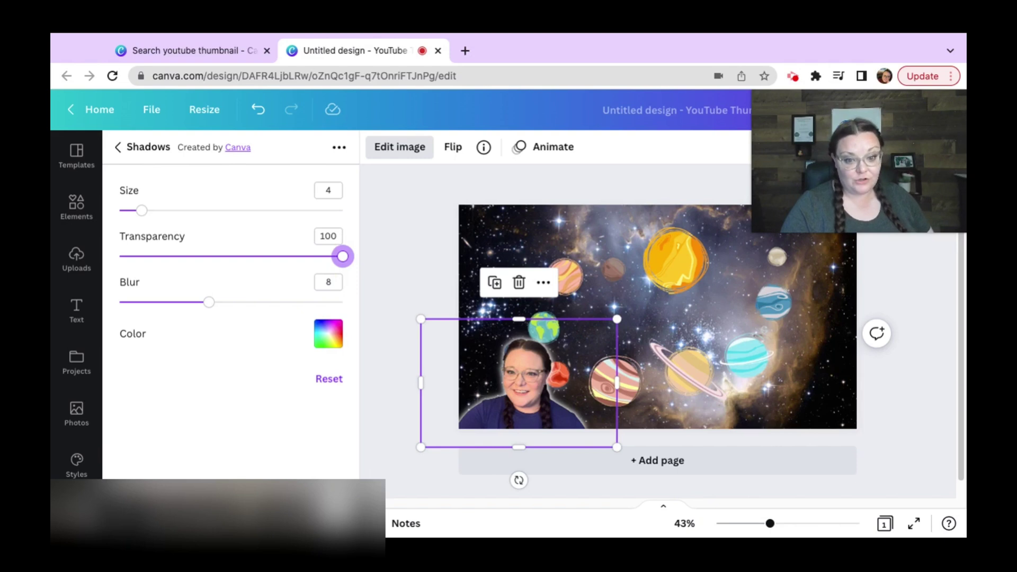
{"action": "left_click_drag", "start_coordinate": [342, 257], "coordinate": [254, 256]}
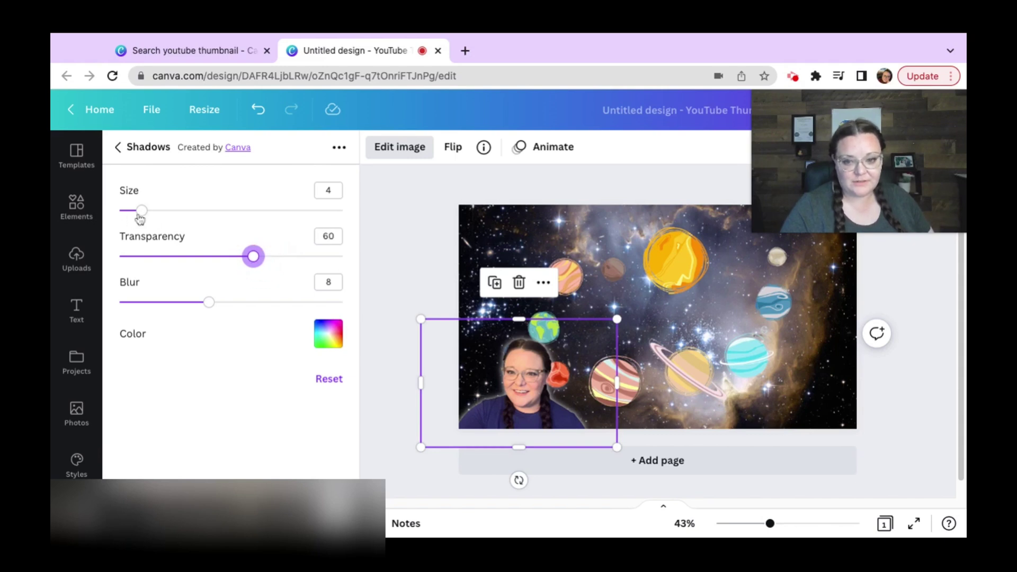
{"action": "left_click_drag", "start_coordinate": [141, 211], "coordinate": [164, 210]}
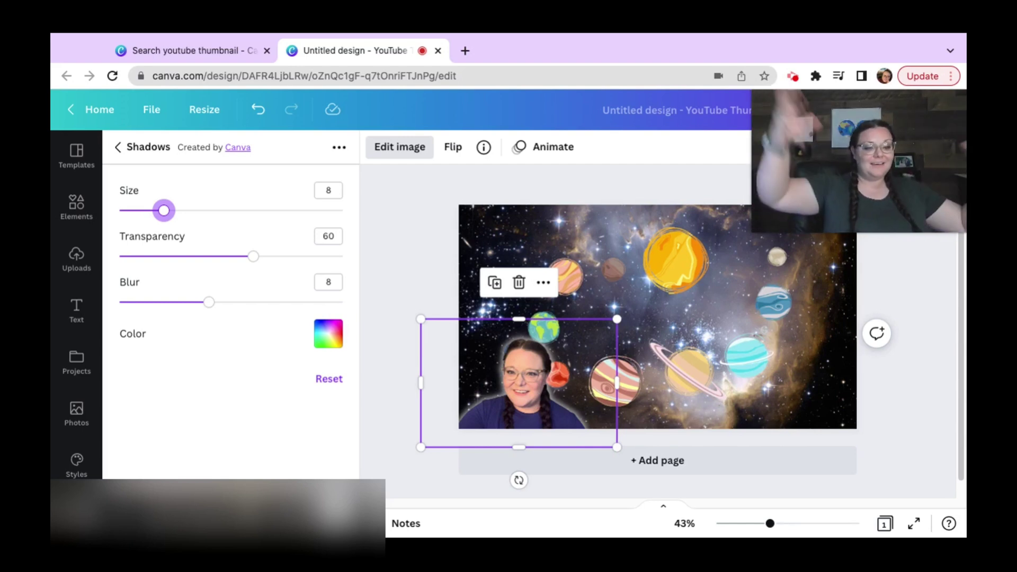
{"action": "left_click", "coordinate": [424, 279]}
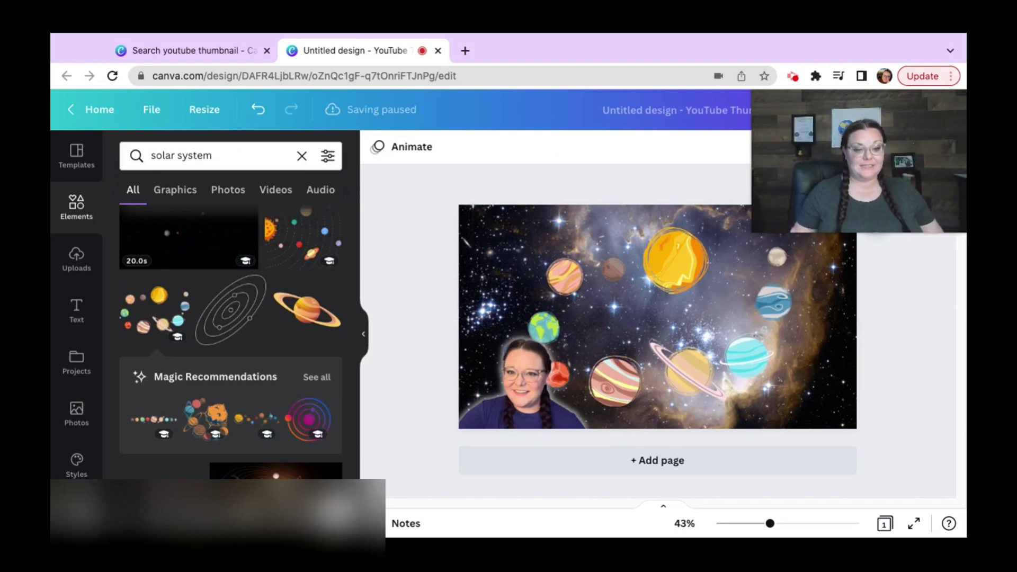
- Add a heading in the brand's Bangers font reading "Let's Explore the Solar system"
{"action": "left_click", "coordinate": [84, 308]}
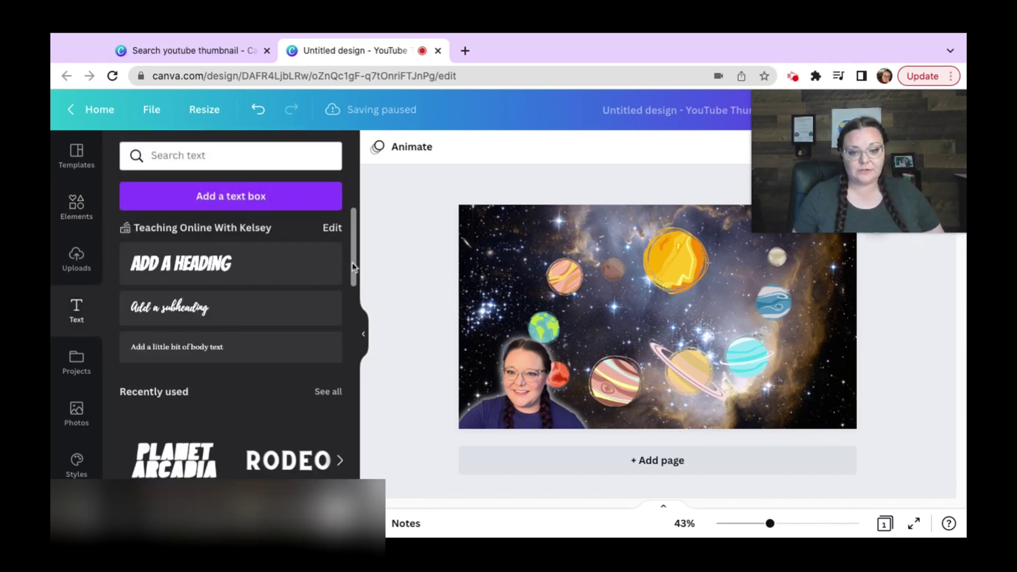
{"action": "scroll", "coordinate": [354, 265], "scroll_direction": "down", "scroll_amount": 6}
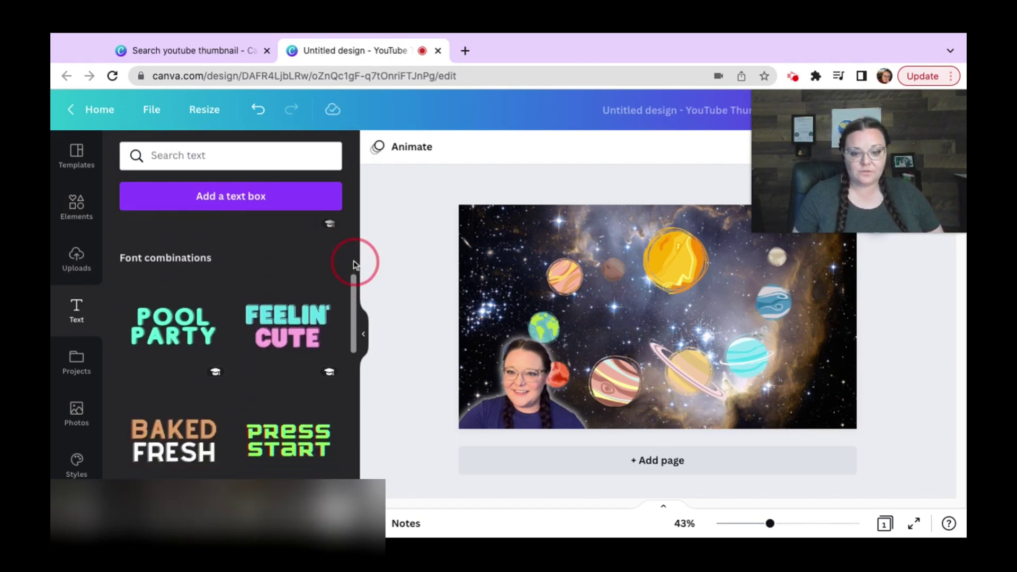
{"action": "scroll", "coordinate": [355, 262], "scroll_direction": "down", "scroll_amount": 7}
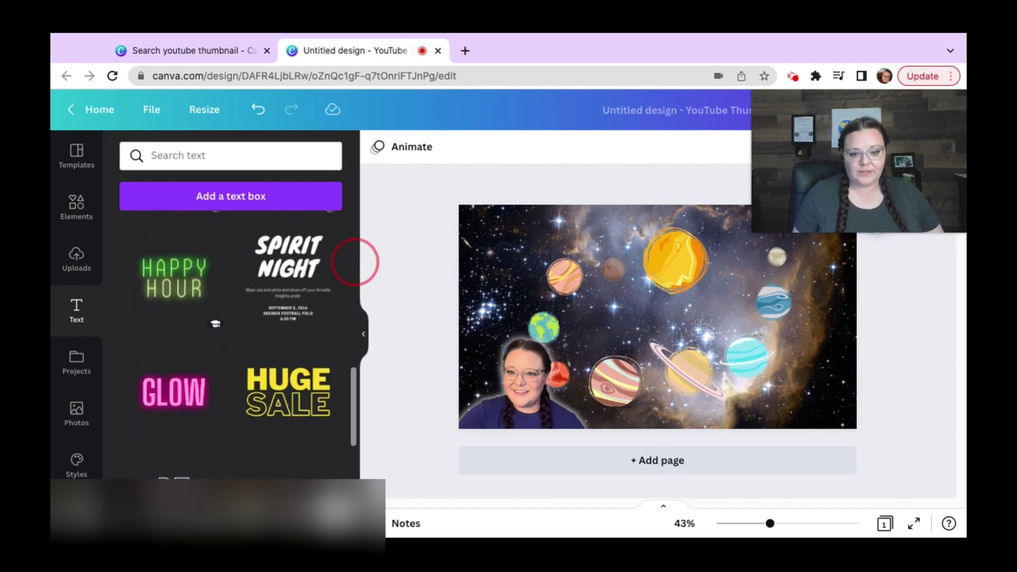
{"action": "scroll", "coordinate": [354, 261], "scroll_direction": "down", "scroll_amount": 2}
{"action": "scroll", "coordinate": [355, 262], "scroll_direction": "up", "scroll_amount": 15}
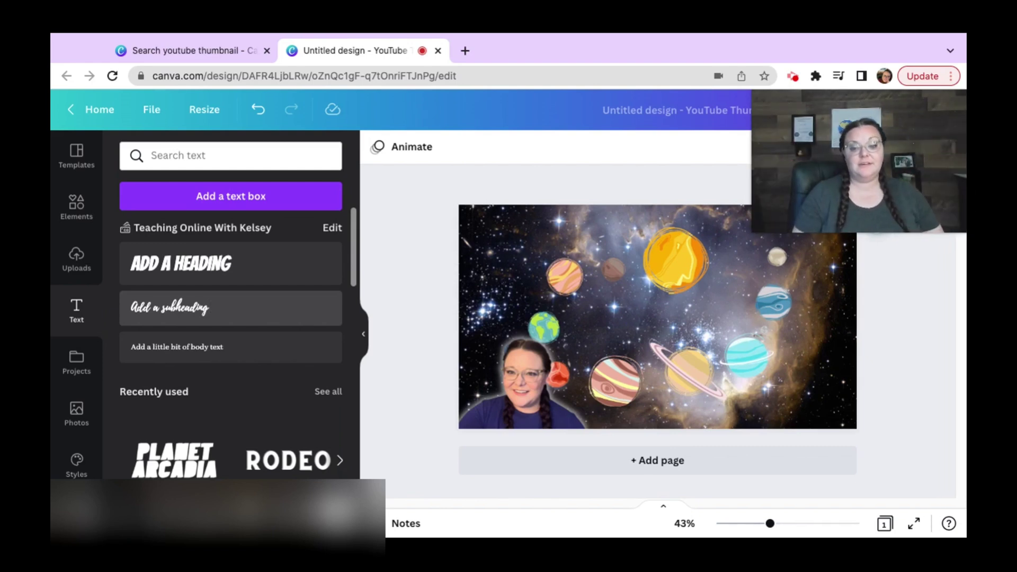
{"action": "left_click", "coordinate": [196, 264]}
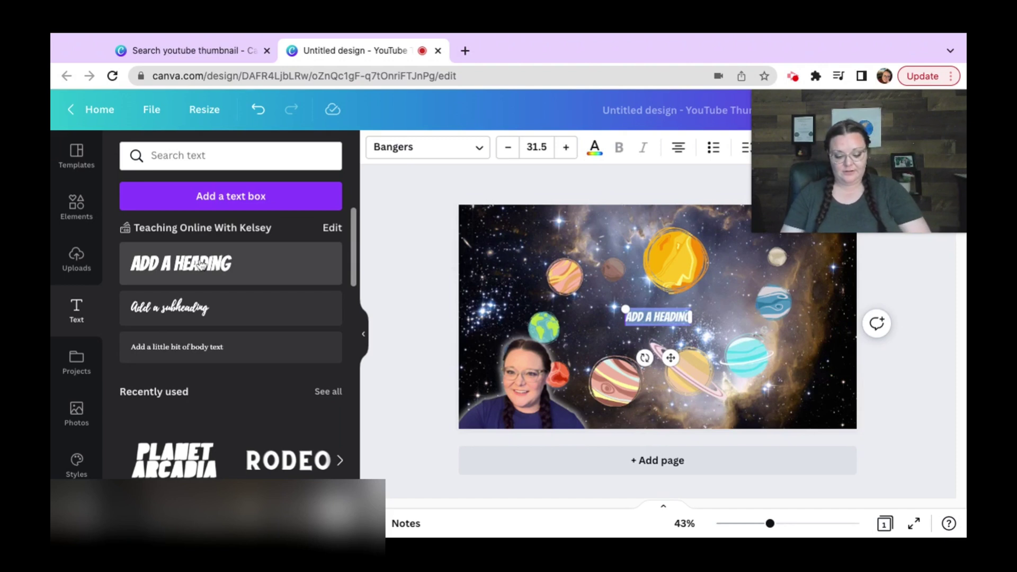
{"action": "type", "text": "Let's"}
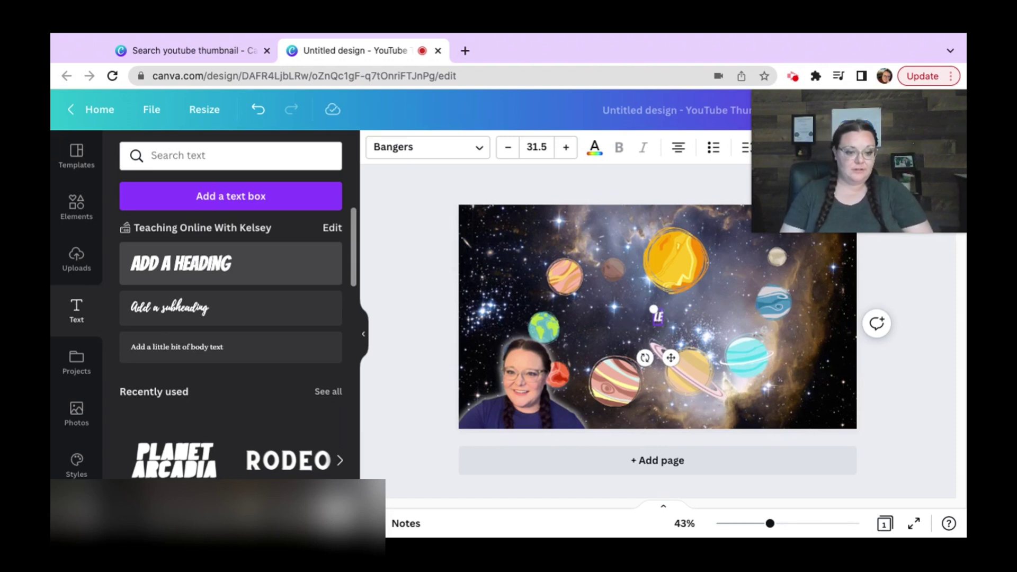
{"action": "type", "text": " explore th"}
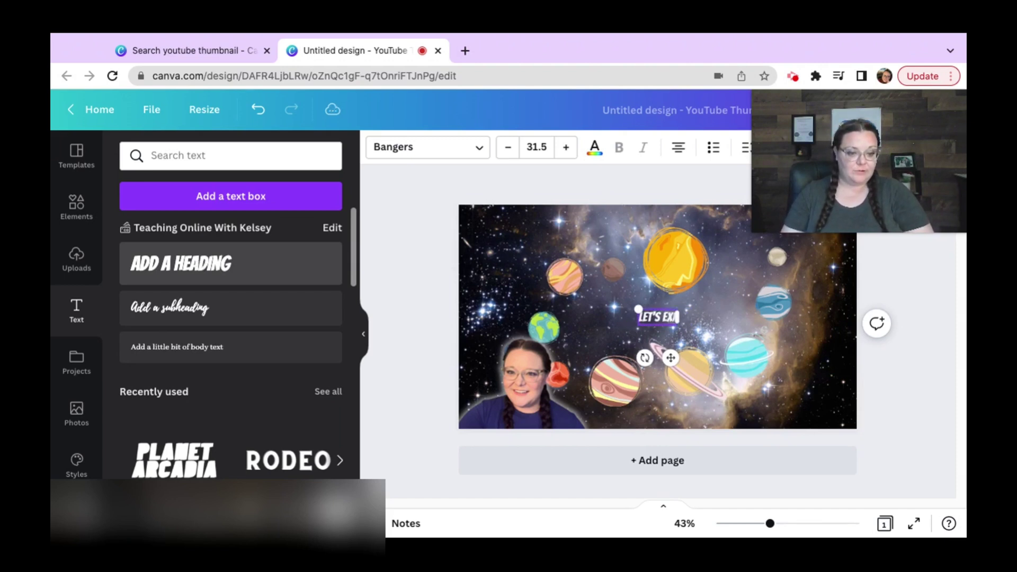
{"action": "type", "text": "e solar sys"}
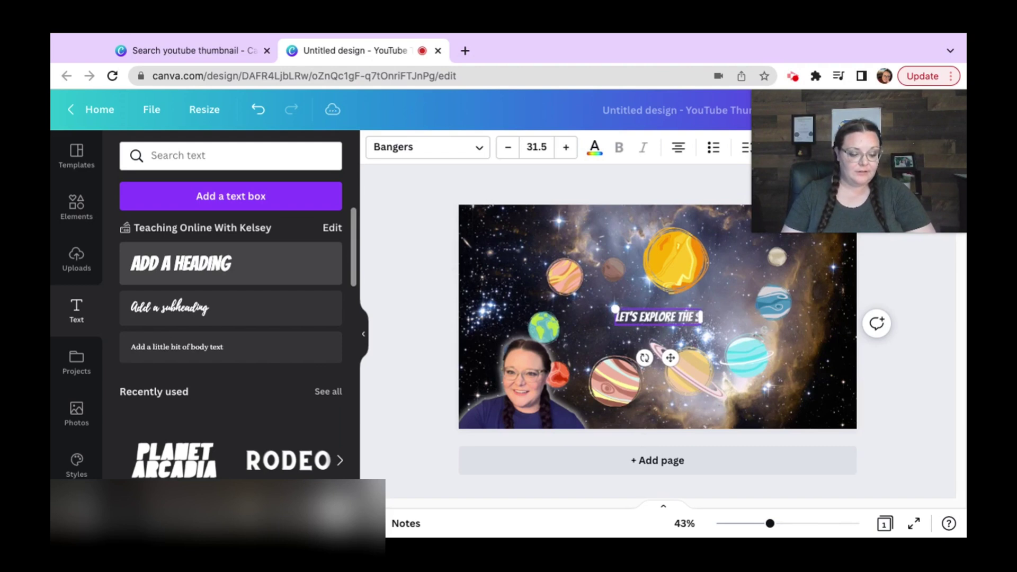
{"action": "type", "text": "tem"}
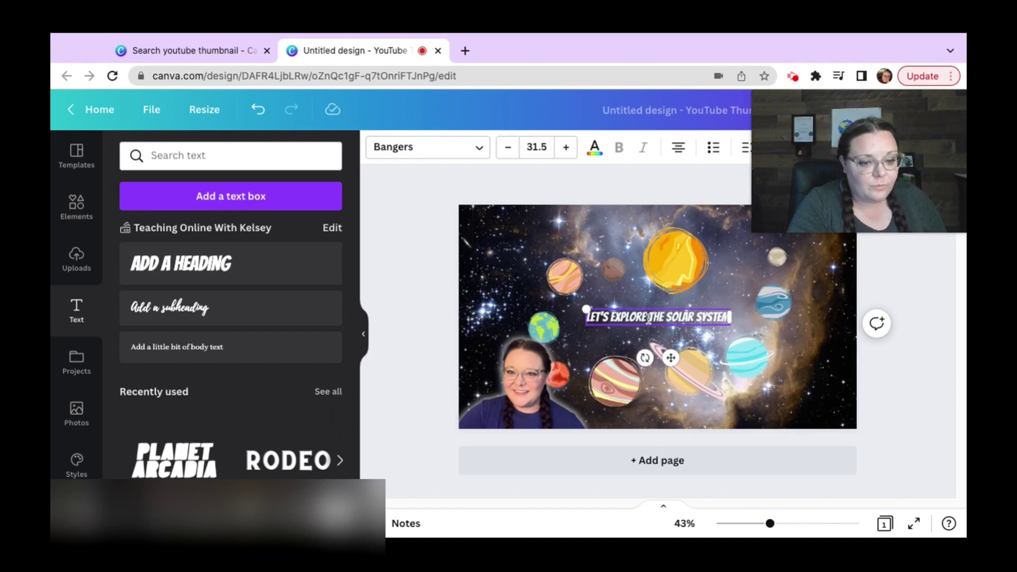
- Enlarge the heading to font size 75.1 on two lines and centre it within the ring of planets
{"action": "left_click_drag", "start_coordinate": [730, 317], "coordinate": [810, 390]}
{"action": "left_click", "coordinate": [881, 364]}
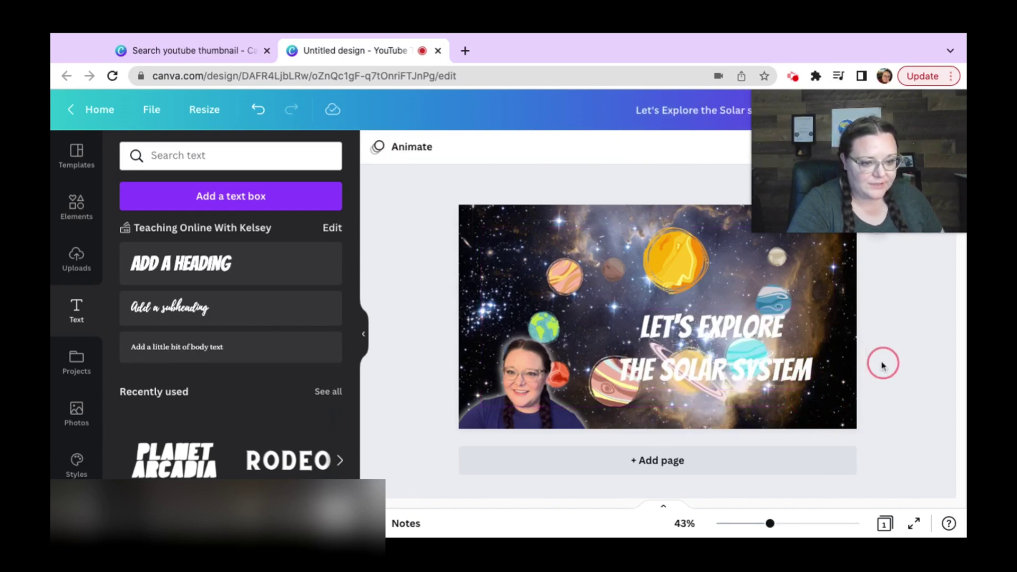
{"action": "left_click_drag", "start_coordinate": [728, 350], "coordinate": [671, 316]}
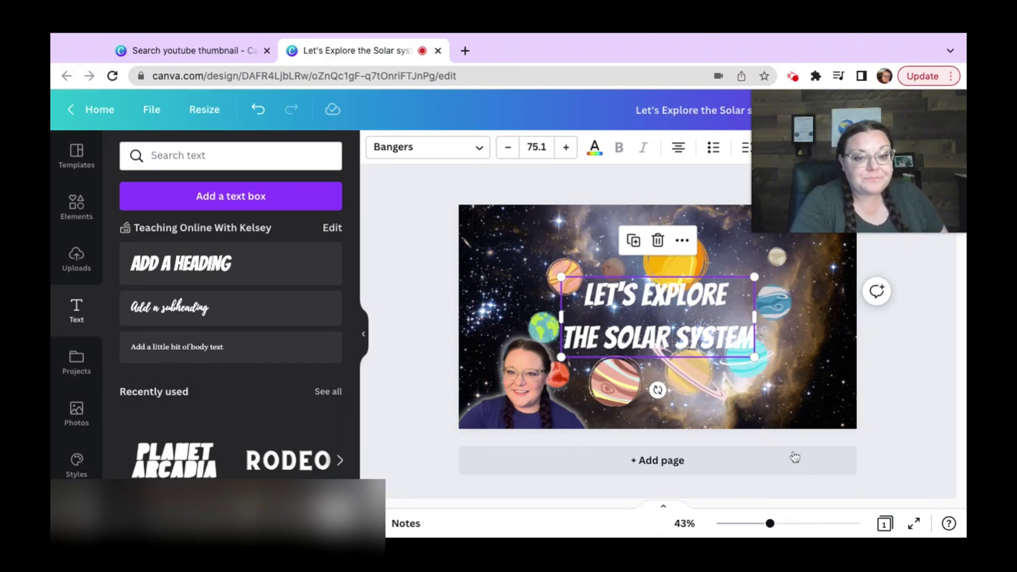
{"action": "left_click", "coordinate": [687, 311]}
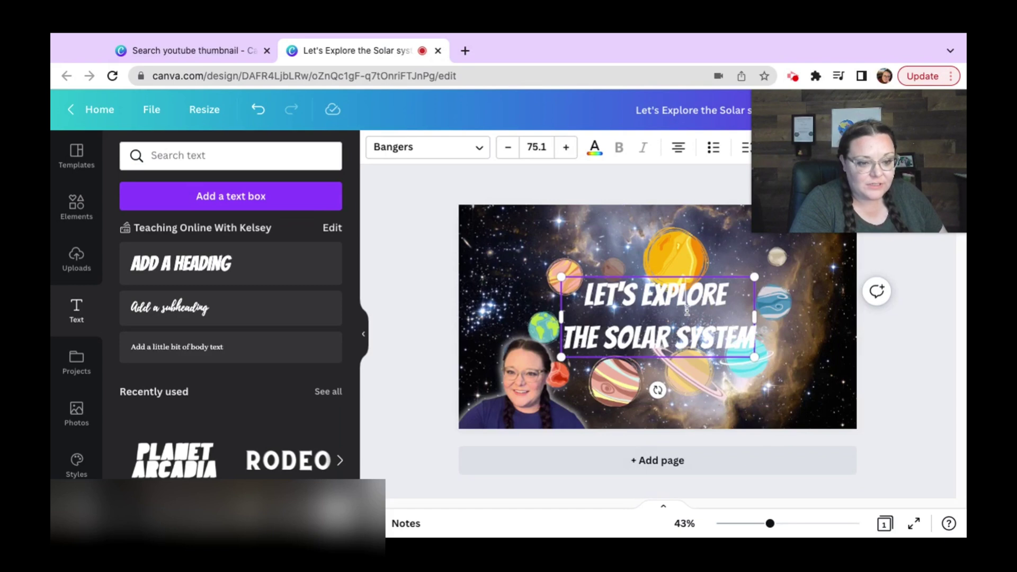
{"action": "left_click", "coordinate": [895, 350]}
{"action": "left_click", "coordinate": [674, 320]}
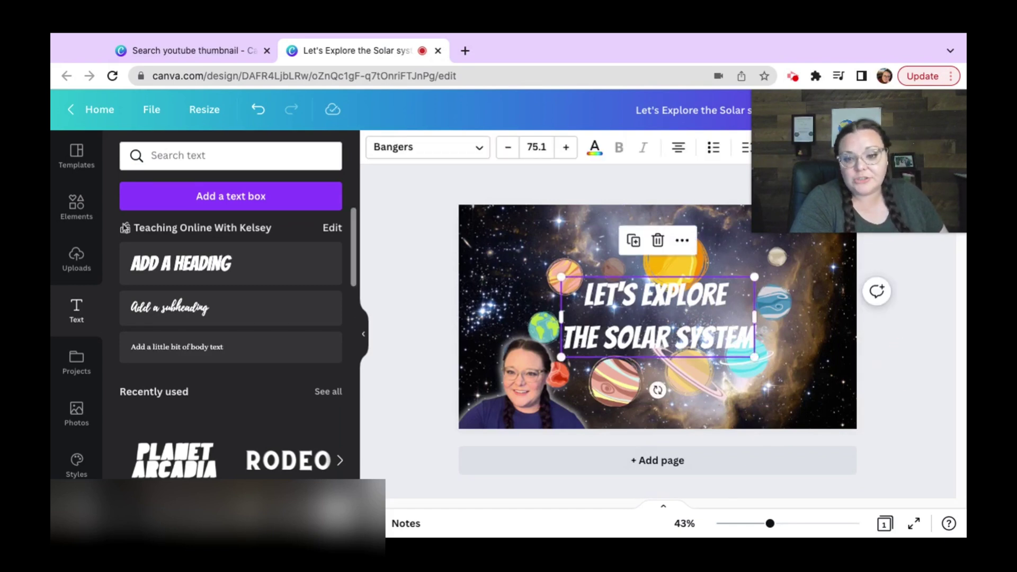
- Clear the solar system search and add a plain square from the full set of lines and shapes
{"action": "left_click", "coordinate": [80, 209]}
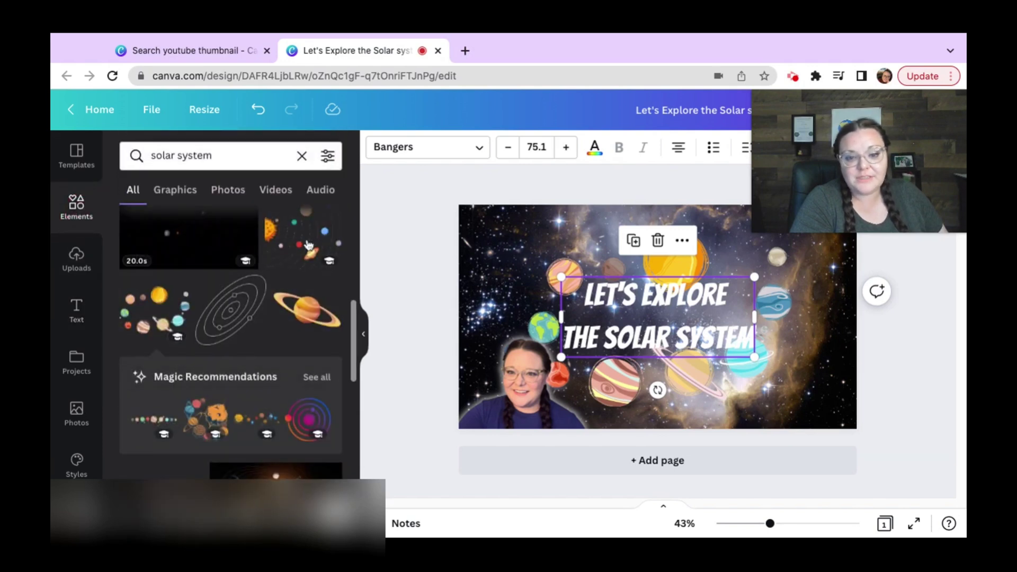
{"action": "left_click", "coordinate": [300, 155]}
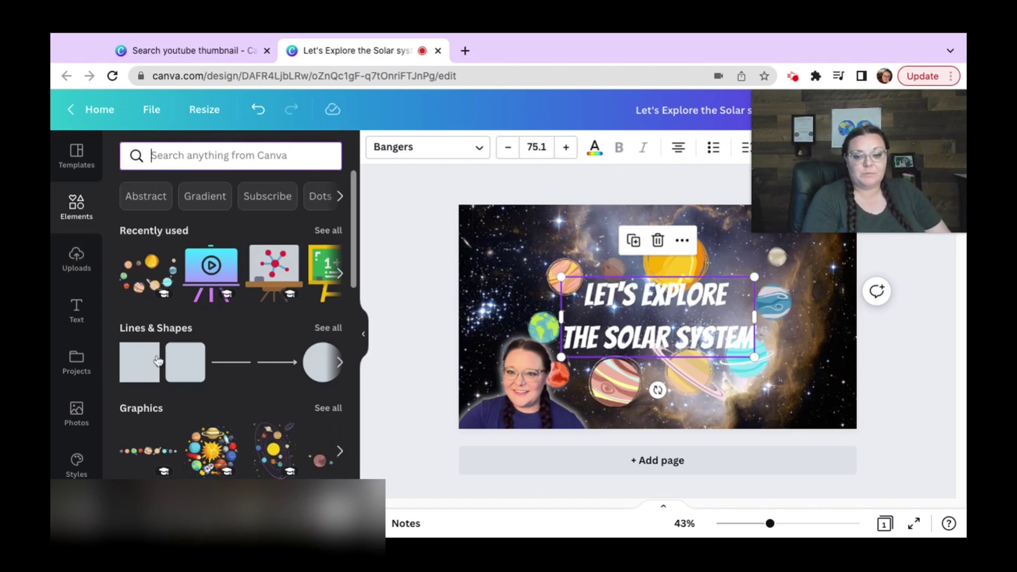
{"action": "left_click", "coordinate": [327, 330]}
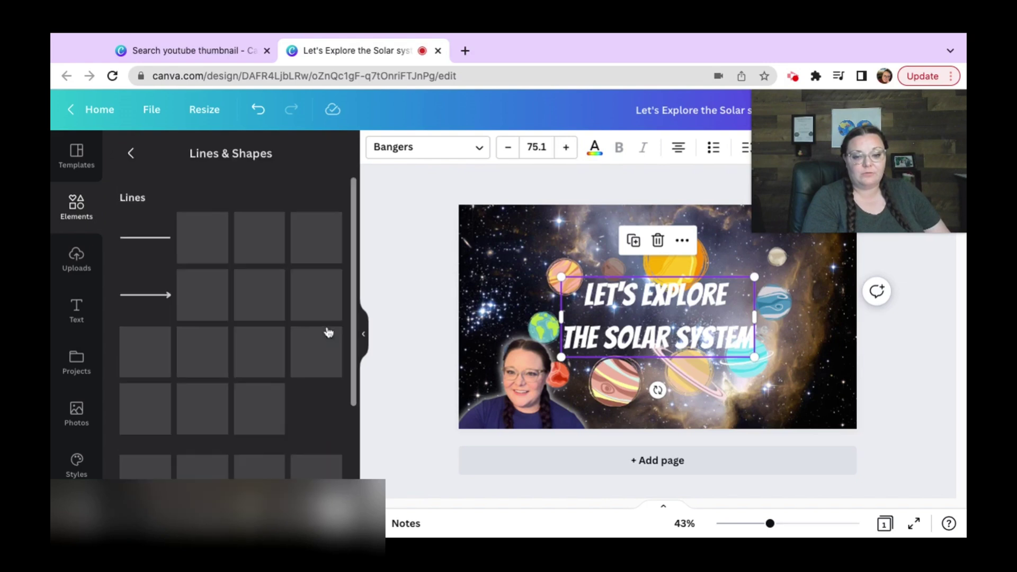
{"action": "scroll", "coordinate": [353, 283], "scroll_direction": "down", "scroll_amount": 10}
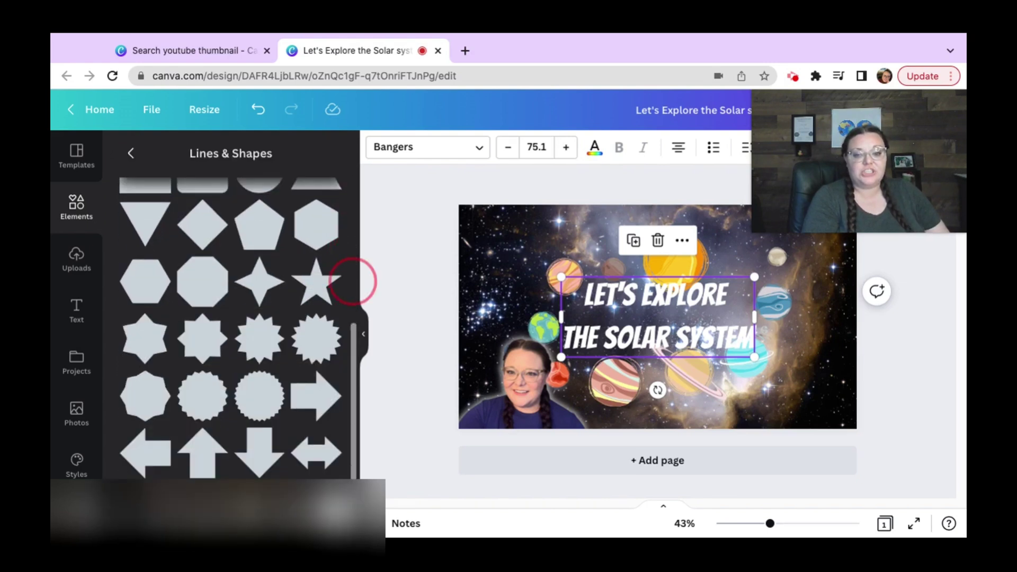
{"action": "scroll", "coordinate": [352, 281], "scroll_direction": "up", "scroll_amount": 4}
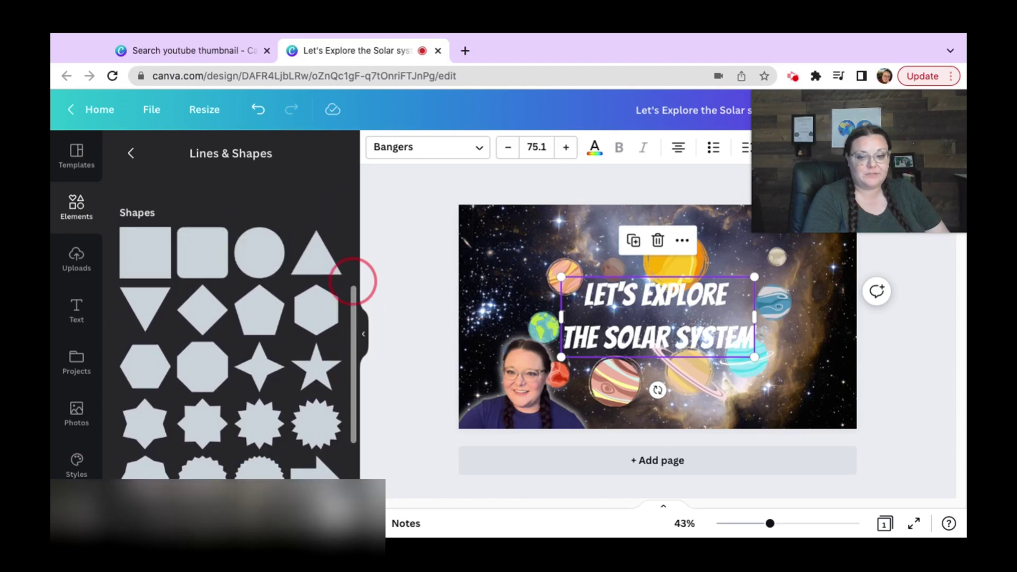
{"action": "scroll", "coordinate": [352, 282], "scroll_direction": "down", "scroll_amount": 2}
{"action": "scroll", "coordinate": [352, 281], "scroll_direction": "down", "scroll_amount": 1}
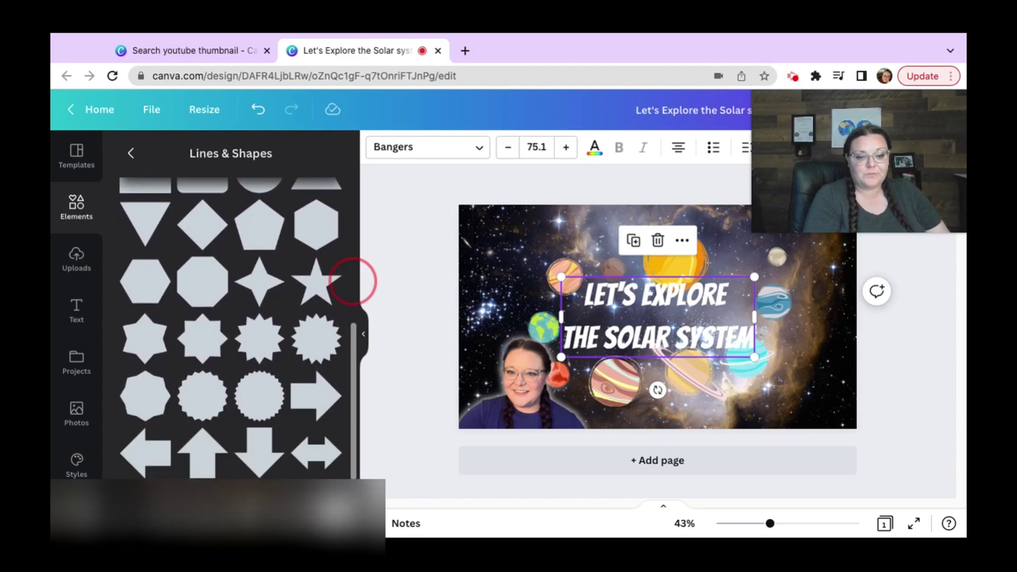
{"action": "scroll", "coordinate": [353, 281], "scroll_direction": "up", "scroll_amount": 3}
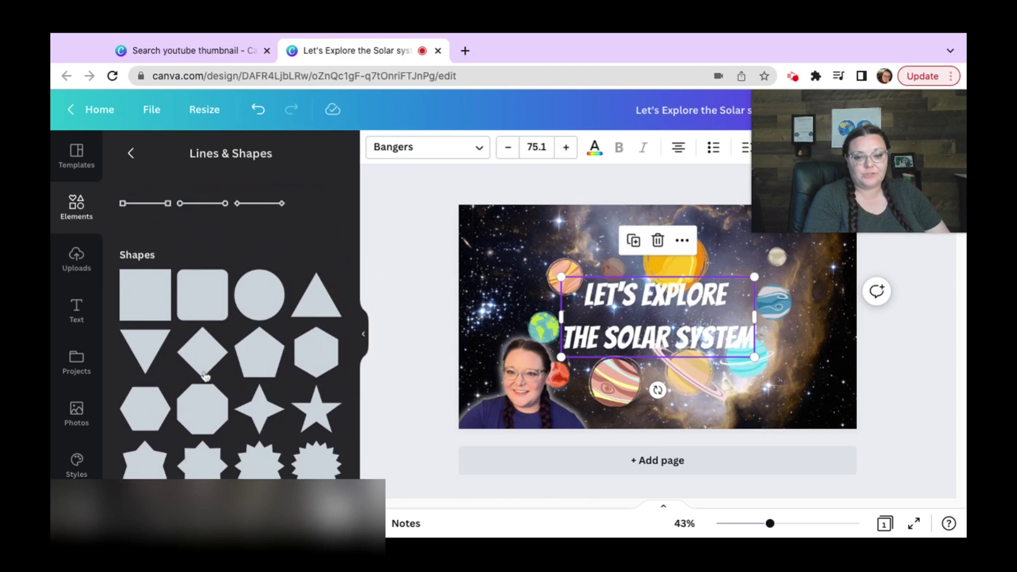
{"action": "left_click", "coordinate": [147, 309]}
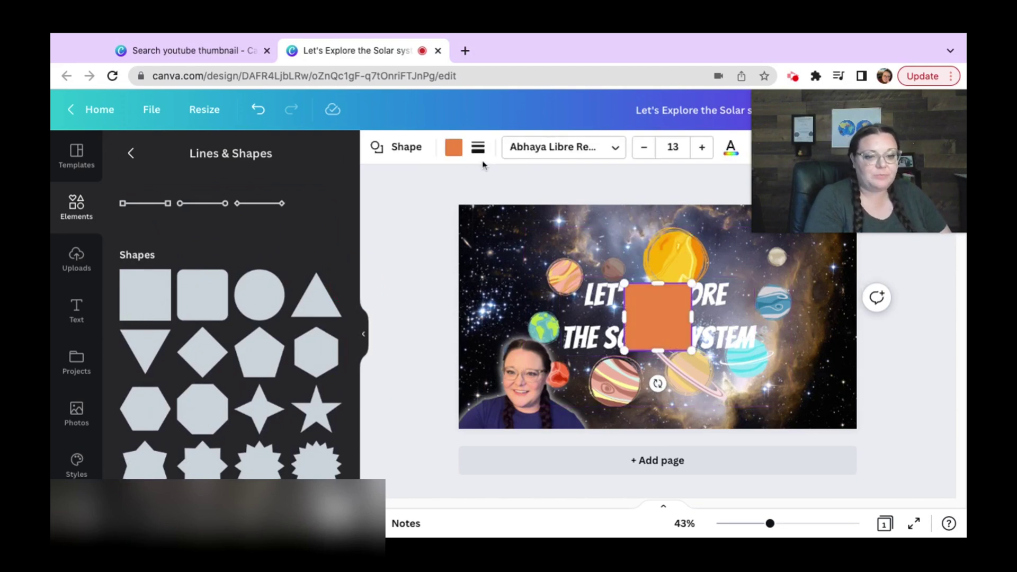
- Recolour the square slate grey from the background photo's colours and stretch it into a wide rectangle covering the heading
{"action": "left_click", "coordinate": [455, 150]}
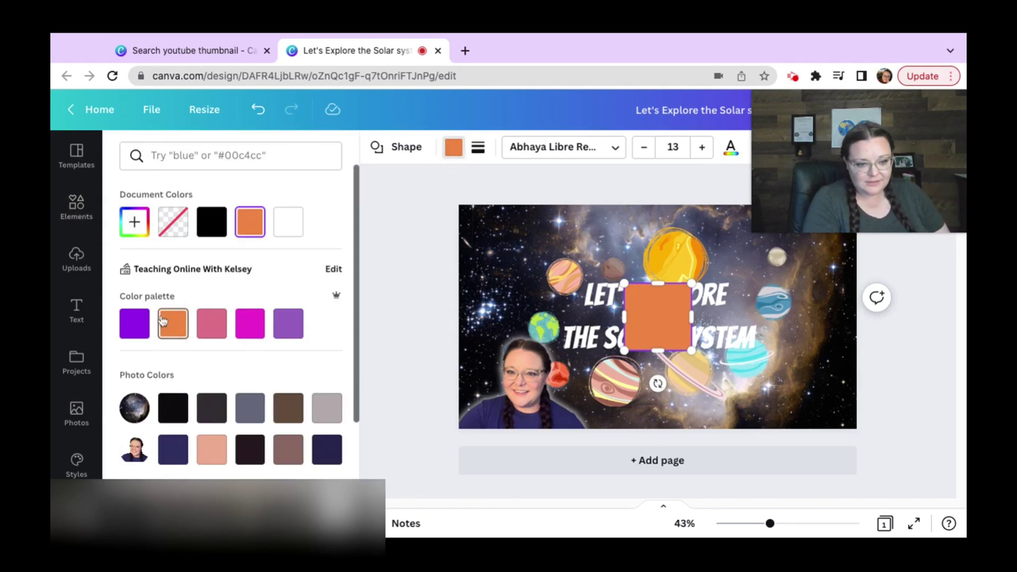
{"action": "left_click", "coordinate": [256, 413]}
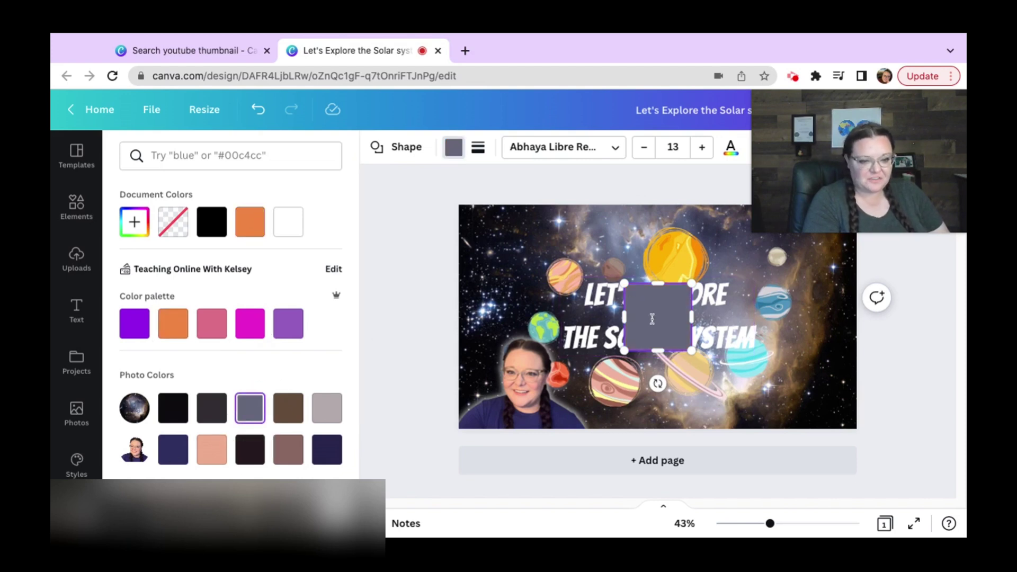
{"action": "left_click_drag", "start_coordinate": [661, 324], "coordinate": [773, 313]}
{"action": "mouse_move", "coordinate": [655, 344]}
{"action": "left_mouse_down"}
{"action": "mouse_move", "coordinate": [663, 356]}
{"action": "mouse_move", "coordinate": [660, 345]}
{"action": "left_mouse_up"}
{"action": "mouse_move", "coordinate": [893, 189]}
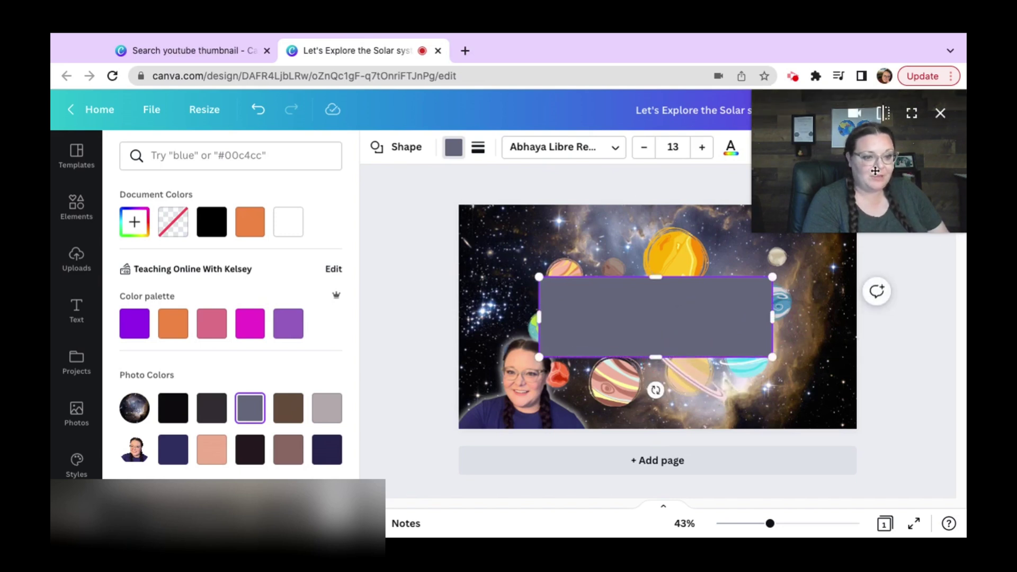
{"action": "left_click_drag", "start_coordinate": [897, 175], "coordinate": [458, 174]}
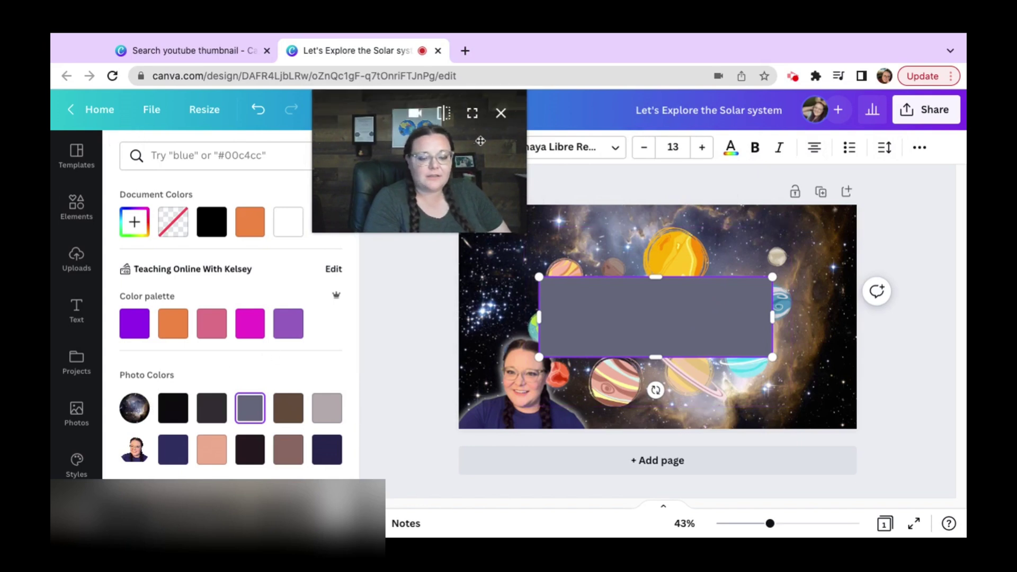
{"action": "left_click_drag", "start_coordinate": [462, 185], "coordinate": [492, 184]}
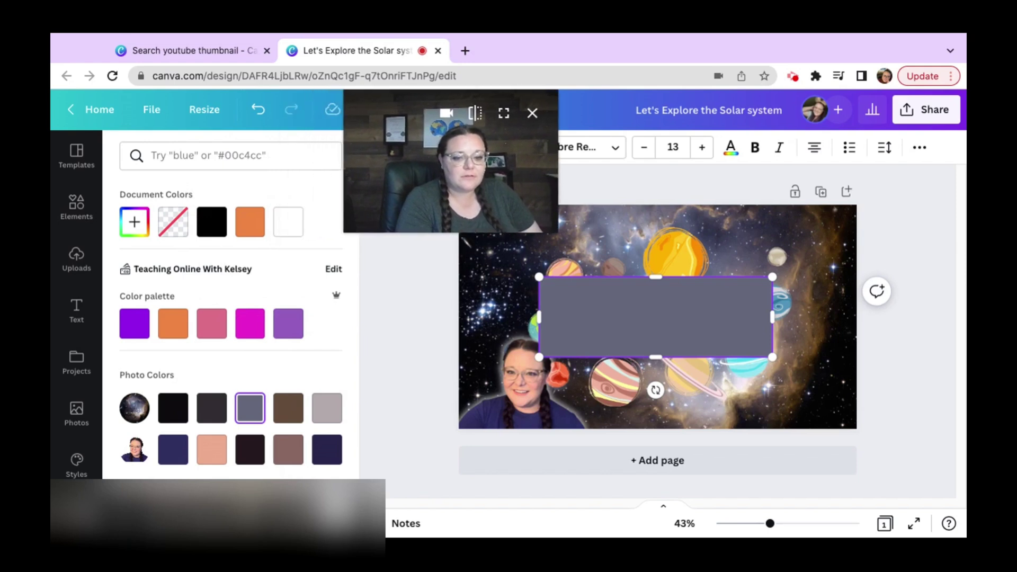
- Send the grey rectangle to the back and bring it forward one level so it sits behind the heading but above the planets
{"action": "key", "text": "Escape"}
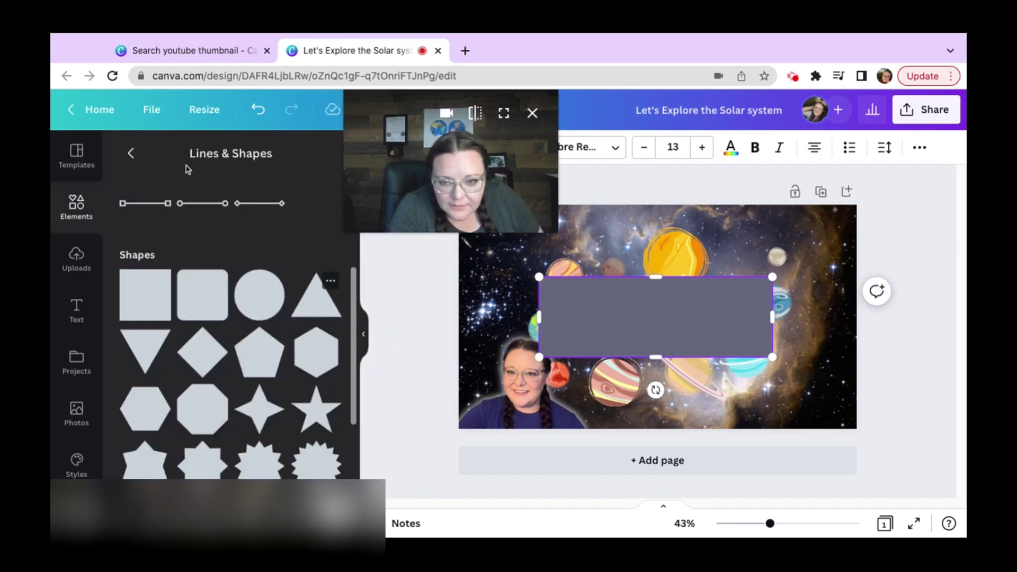
{"action": "left_click", "coordinate": [366, 335]}
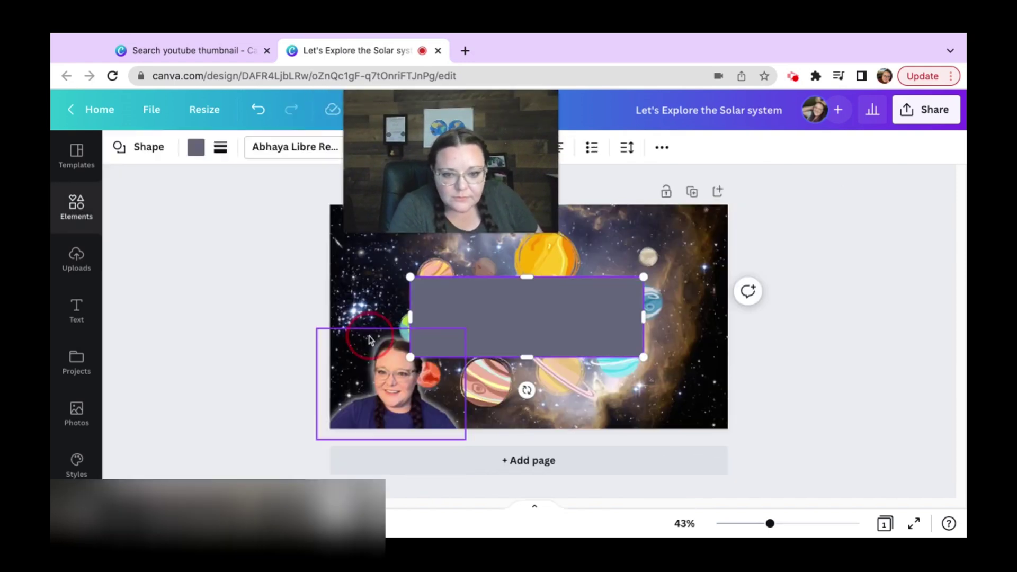
{"action": "left_click", "coordinate": [887, 149]}
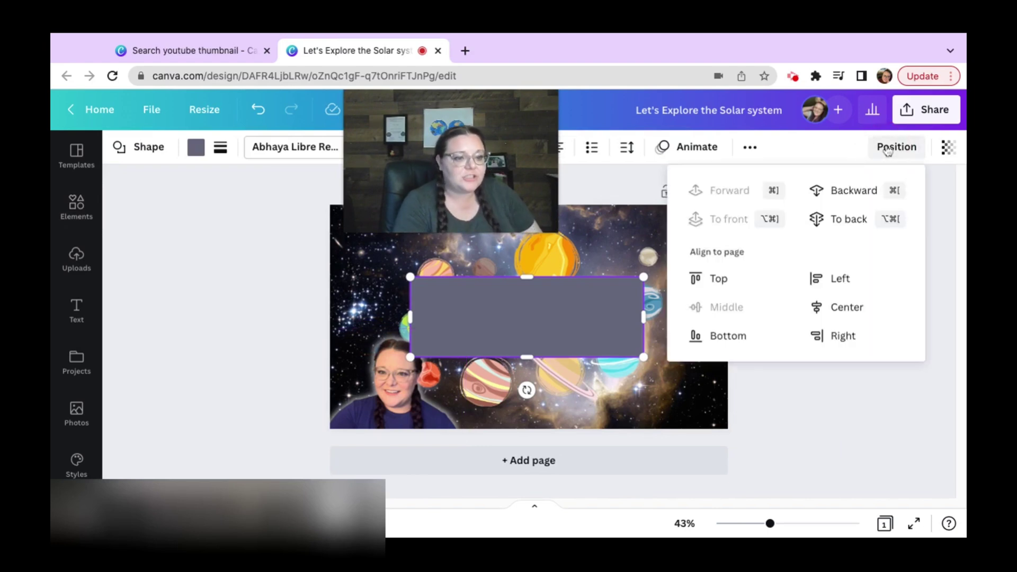
{"action": "left_click", "coordinate": [850, 221]}
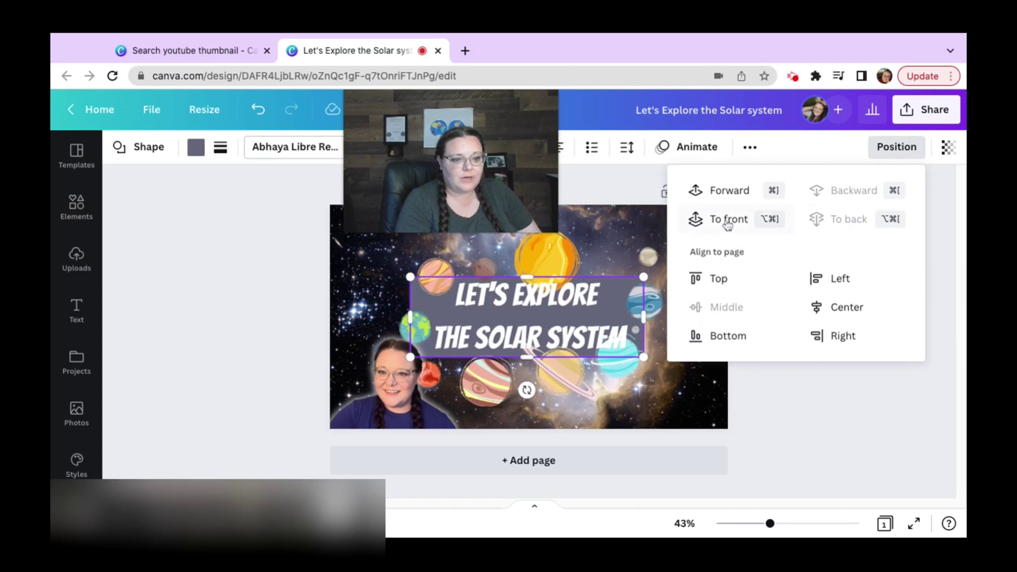
{"action": "left_click", "coordinate": [729, 193]}
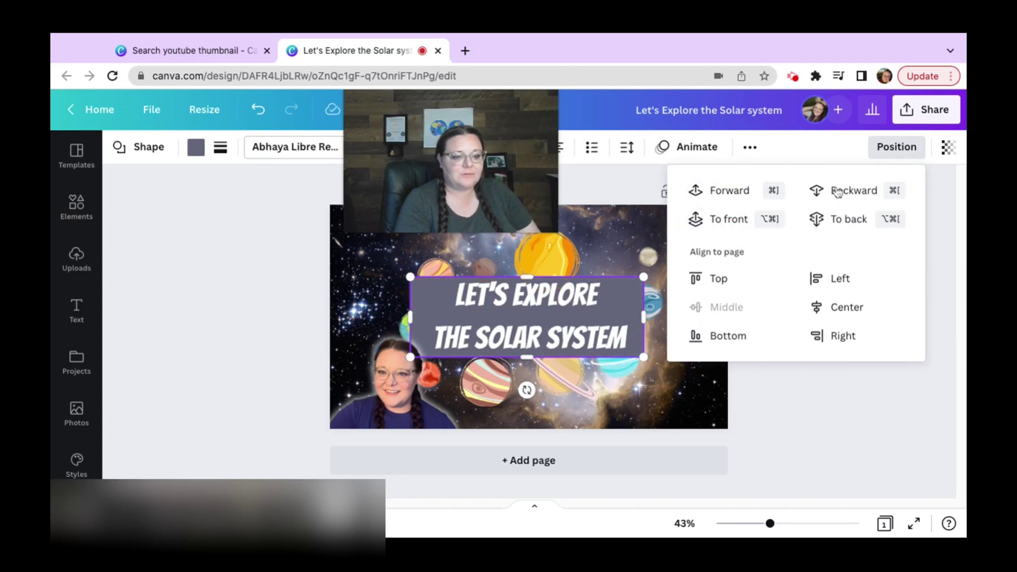
{"action": "left_click", "coordinate": [813, 413]}
{"action": "left_click", "coordinate": [820, 373]}
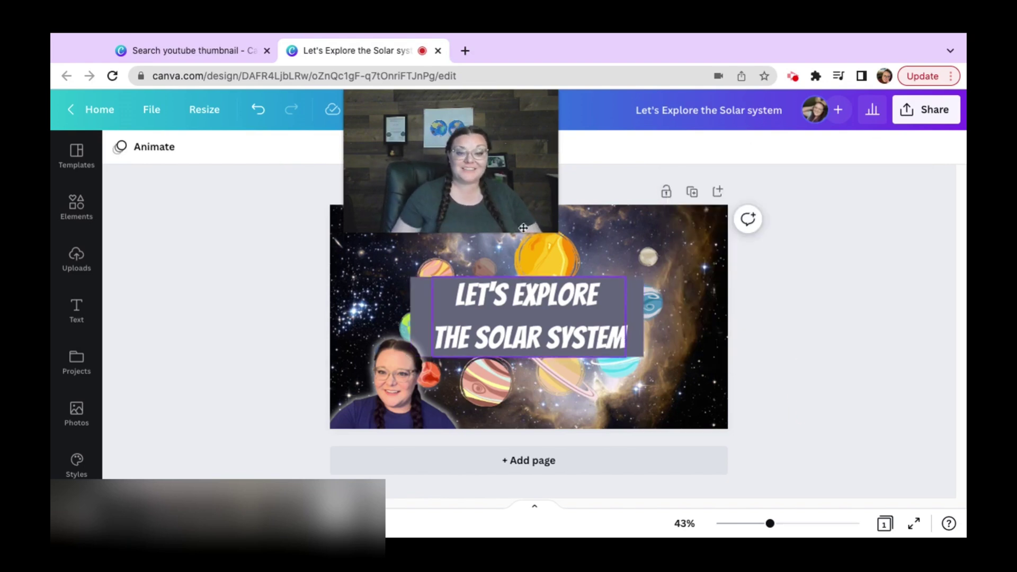
- Lower the grey rectangle's opacity so the planets and space background show faintly through it
{"action": "mouse_move", "coordinate": [548, 213]}
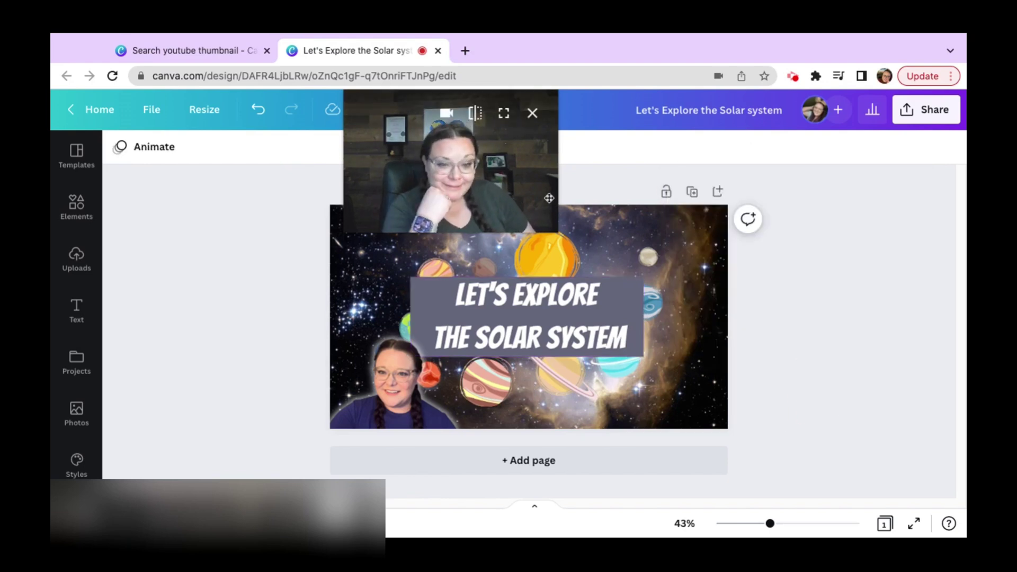
{"action": "left_click", "coordinate": [632, 306]}
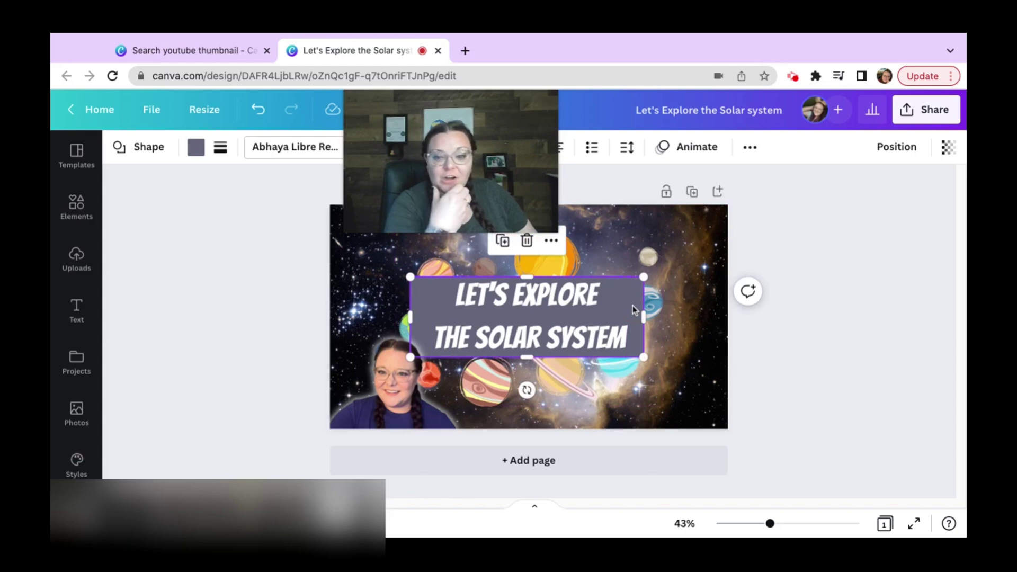
{"action": "mouse_move", "coordinate": [483, 101]}
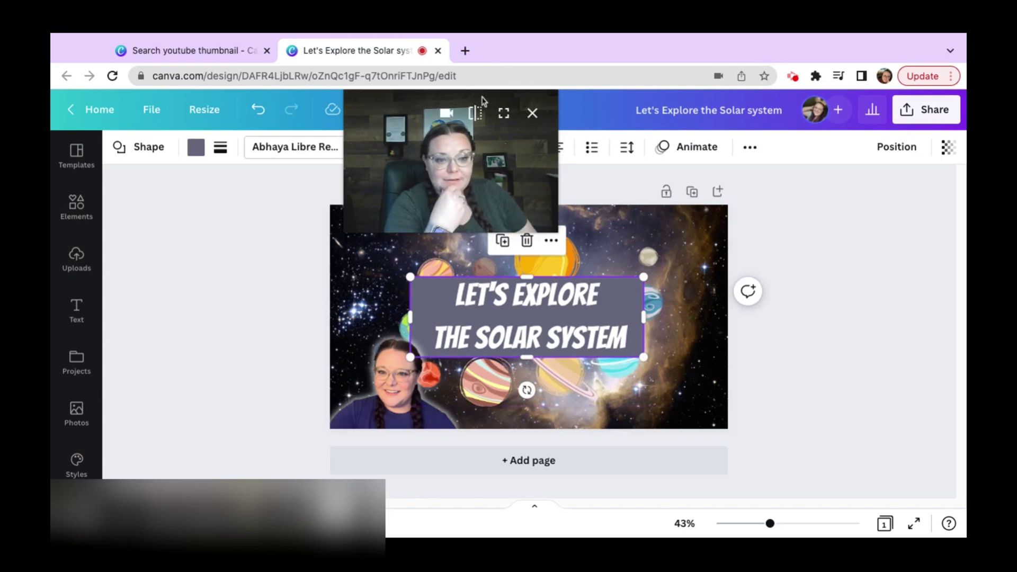
{"action": "mouse_move", "coordinate": [420, 145]}
{"action": "left_mouse_down"}
{"action": "mouse_move", "coordinate": [462, 146]}
{"action": "mouse_move", "coordinate": [419, 147]}
{"action": "left_mouse_up"}
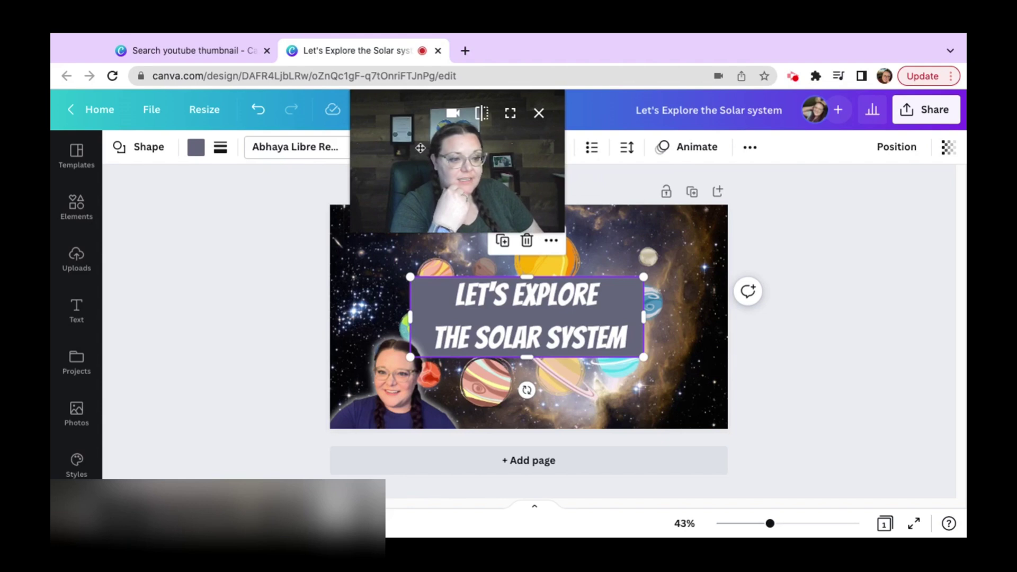
{"action": "left_click", "coordinate": [948, 151]}
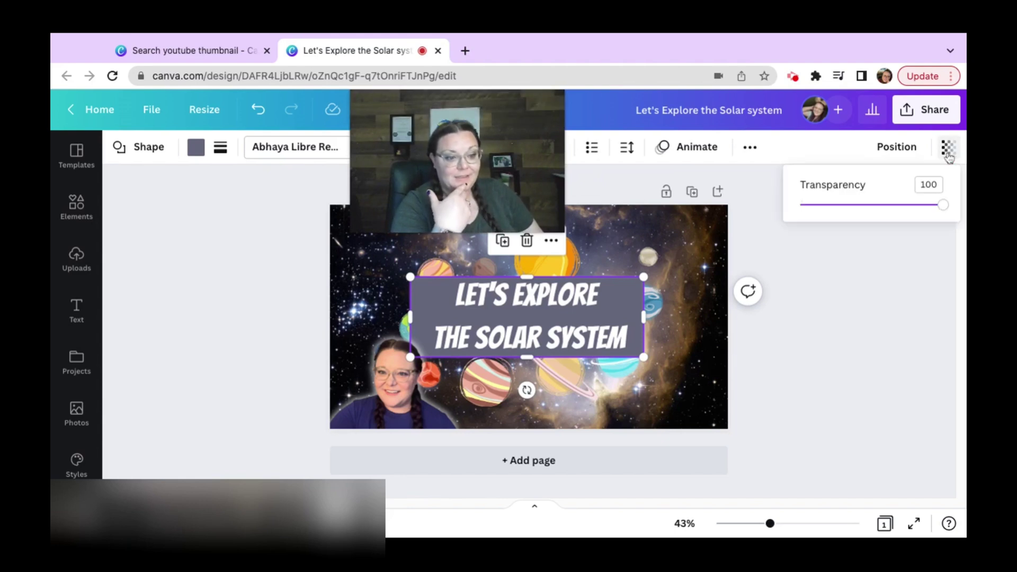
{"action": "left_click_drag", "start_coordinate": [942, 212], "coordinate": [868, 205]}
{"action": "left_click", "coordinate": [853, 284]}
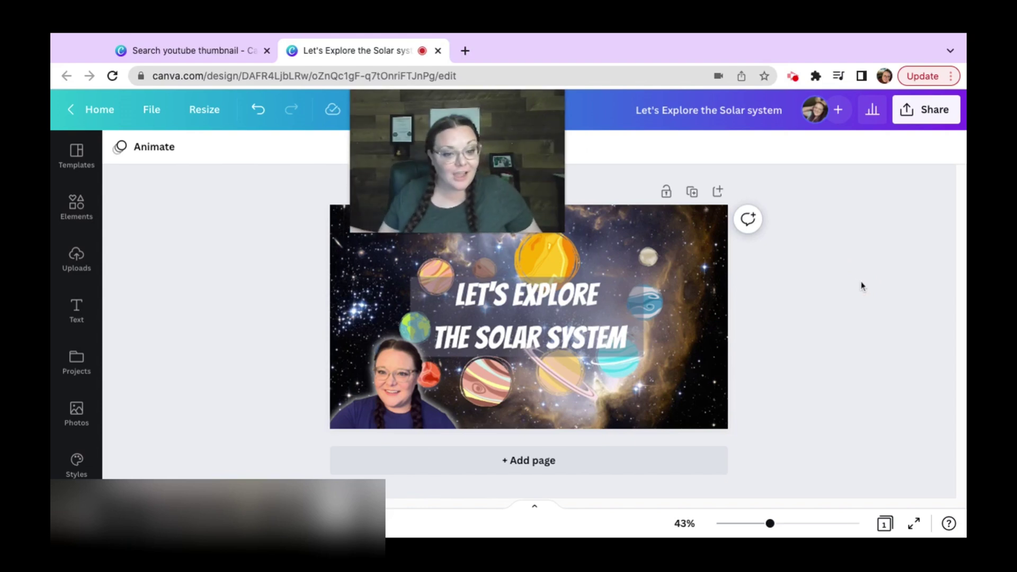
- Try black, brand purple and brand orange on the heading text and settle on black
{"action": "left_click", "coordinate": [557, 318]}
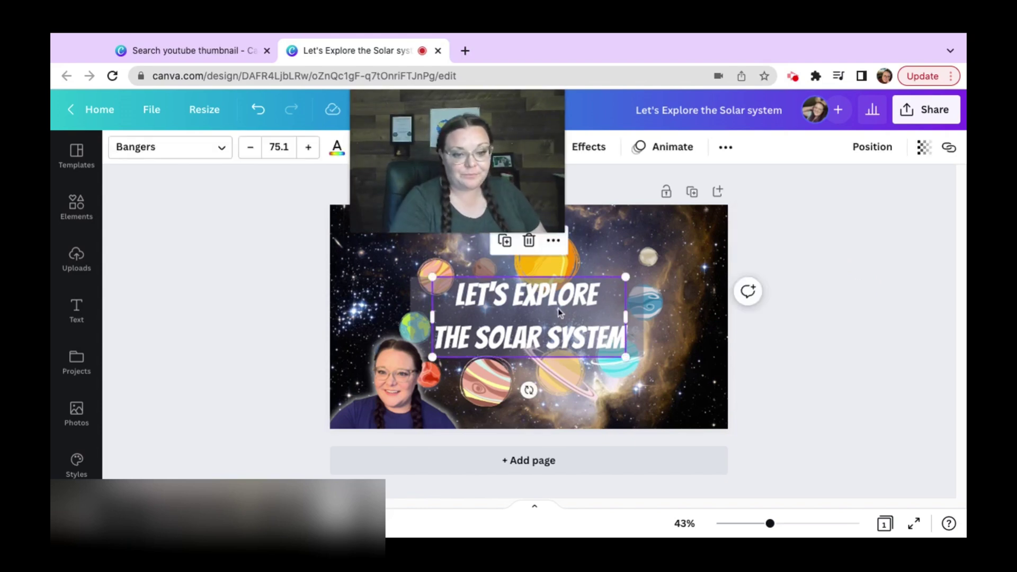
{"action": "left_click", "coordinate": [335, 152]}
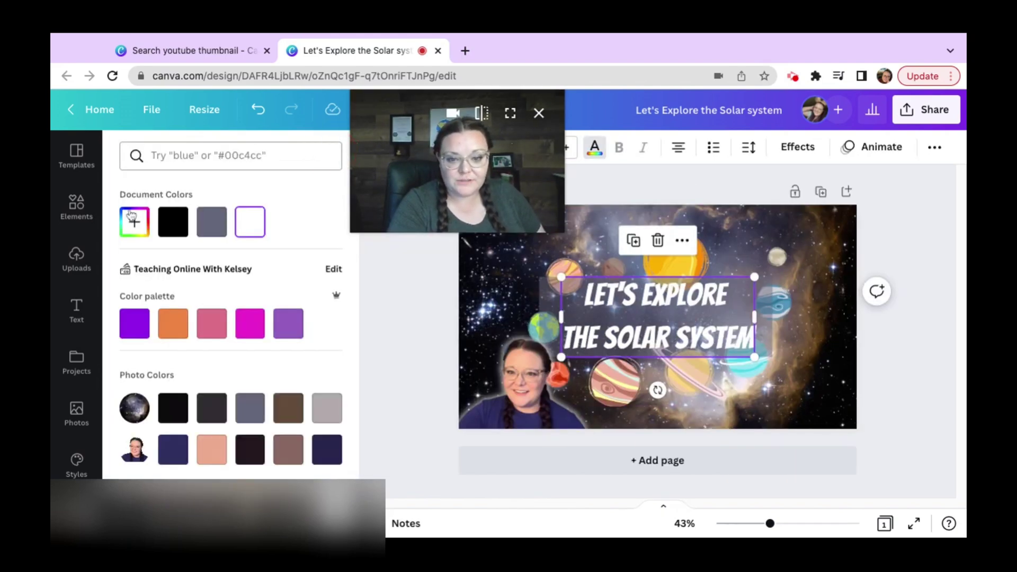
{"action": "left_click", "coordinate": [178, 229]}
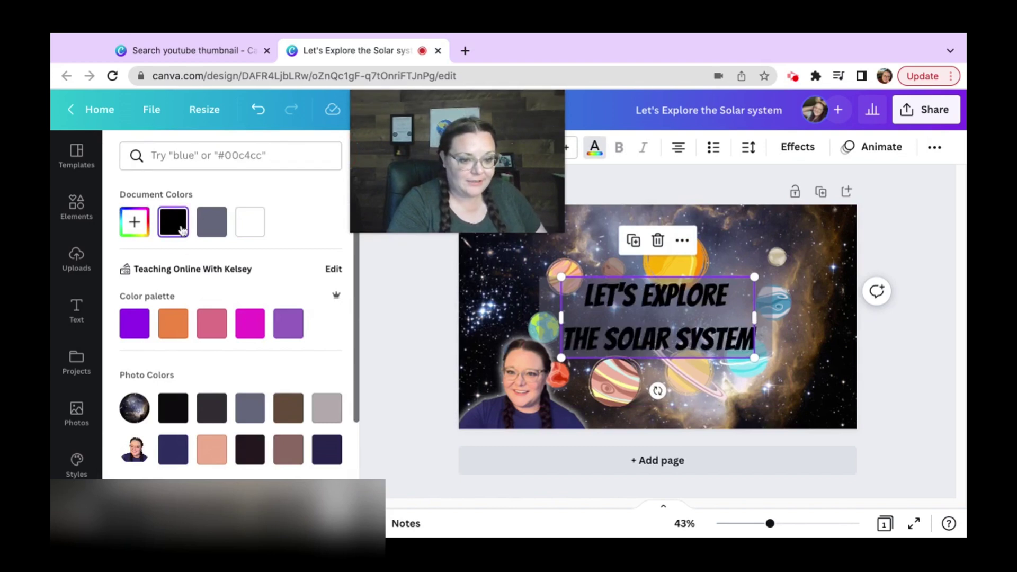
{"action": "left_click", "coordinate": [139, 331]}
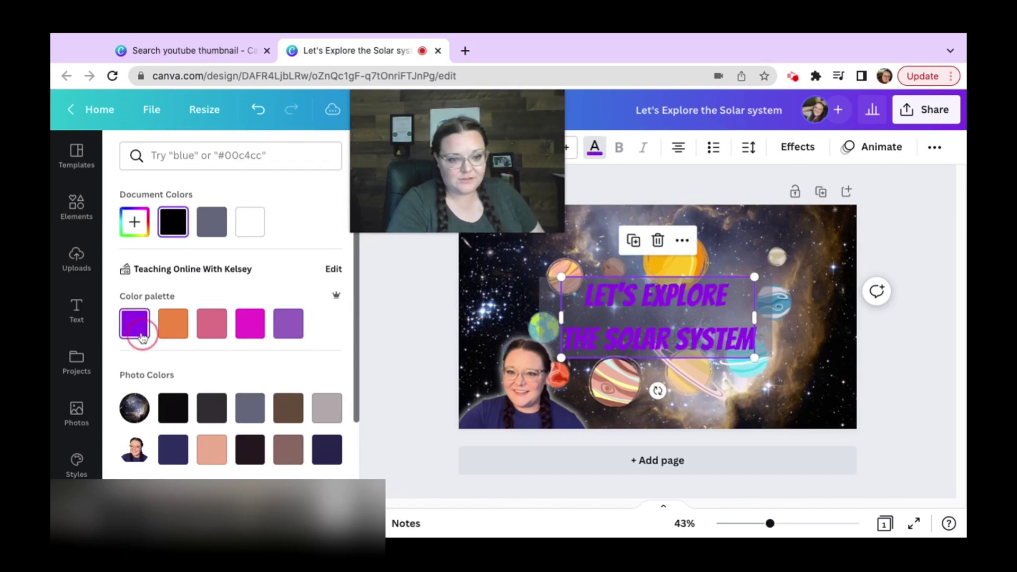
{"action": "left_click", "coordinate": [173, 325]}
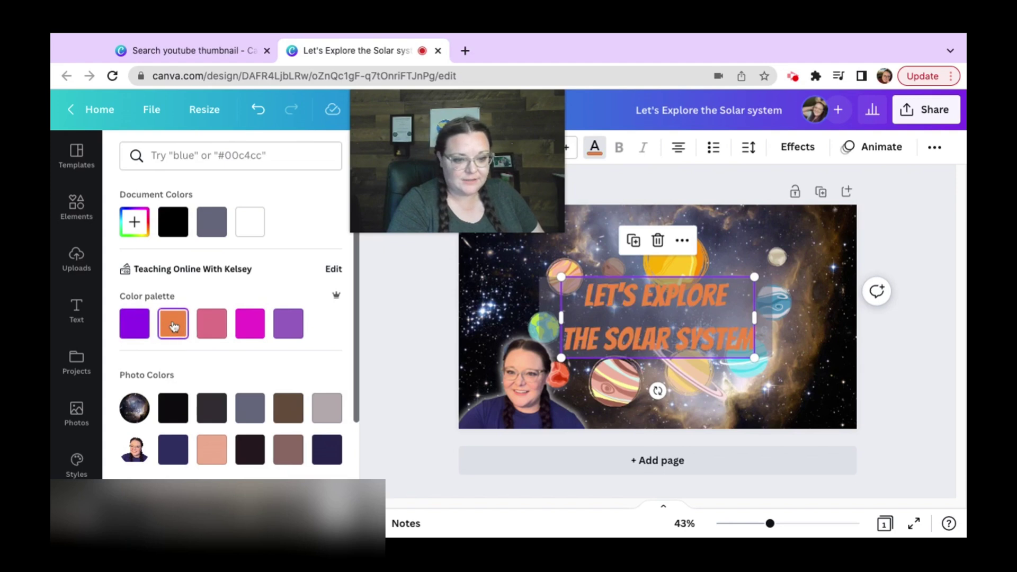
{"action": "left_click", "coordinate": [176, 228]}
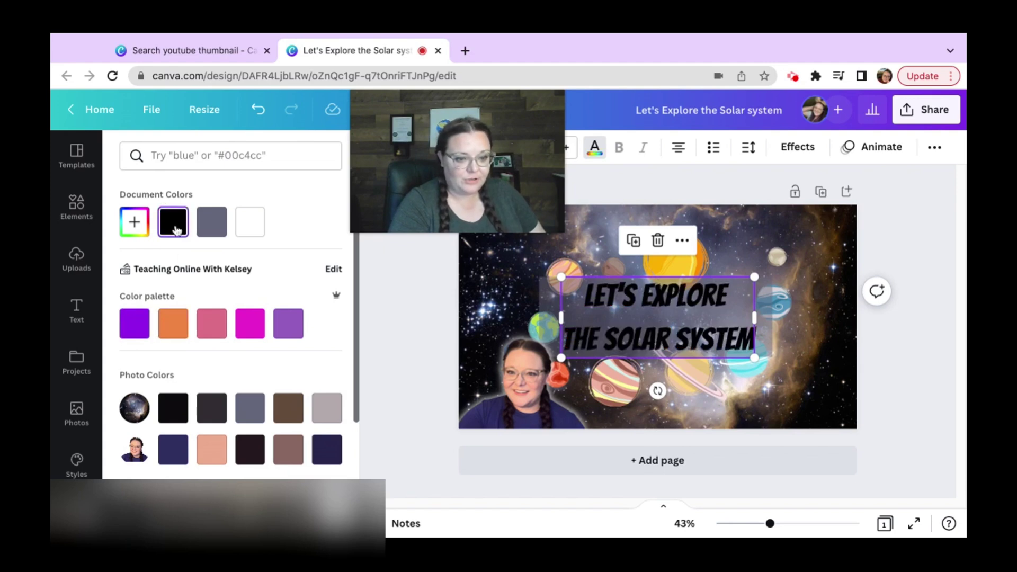
{"action": "left_click", "coordinate": [393, 369]}
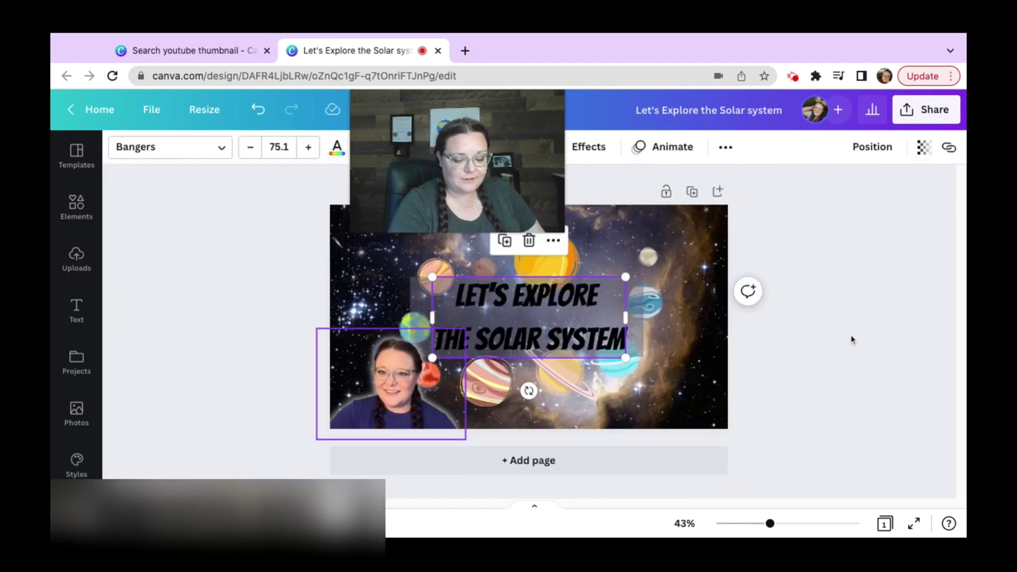
{"action": "left_click", "coordinate": [878, 330]}
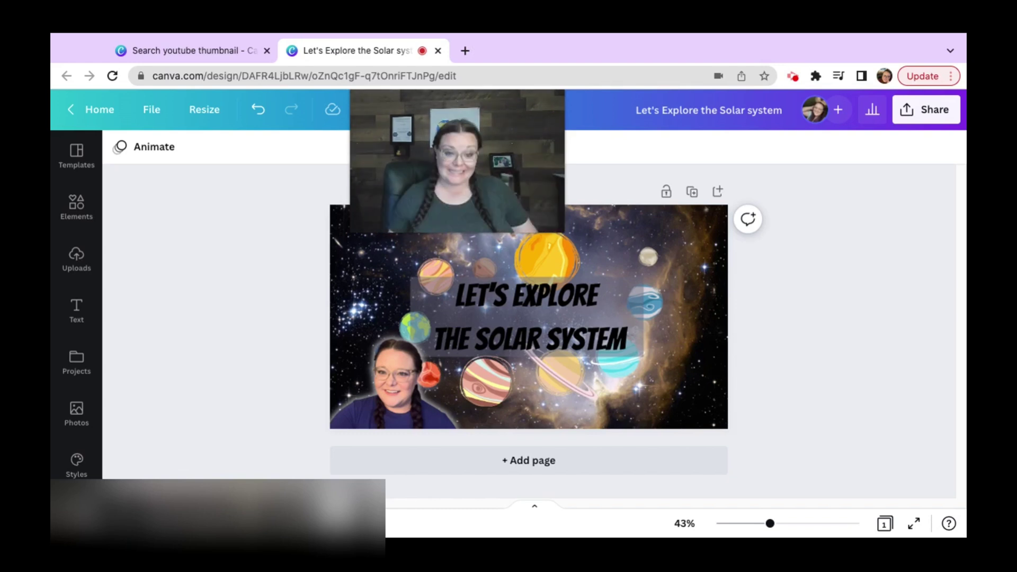
{"action": "mouse_move", "coordinate": [492, 115]}
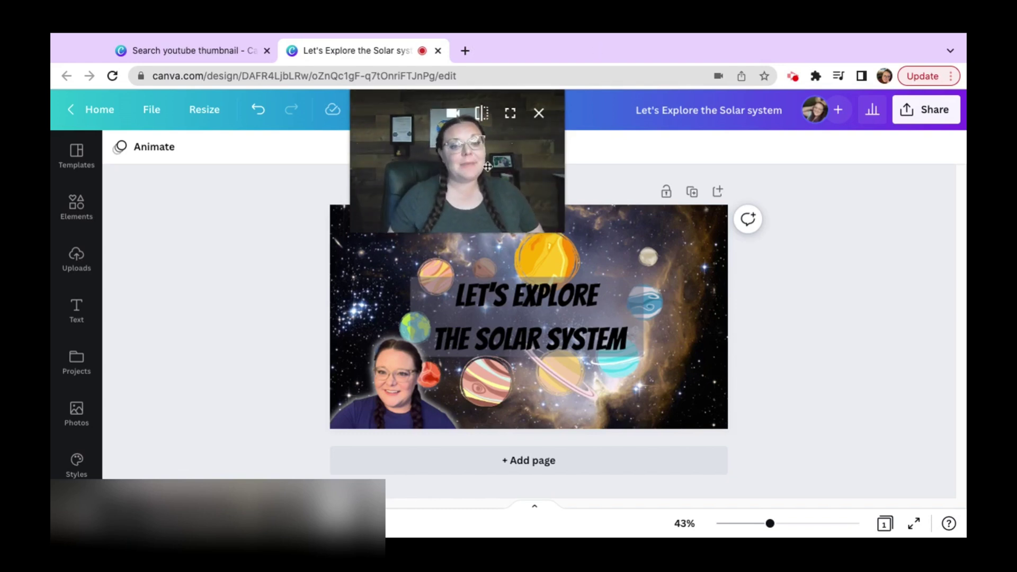
{"action": "left_click_drag", "start_coordinate": [493, 174], "coordinate": [896, 174]}
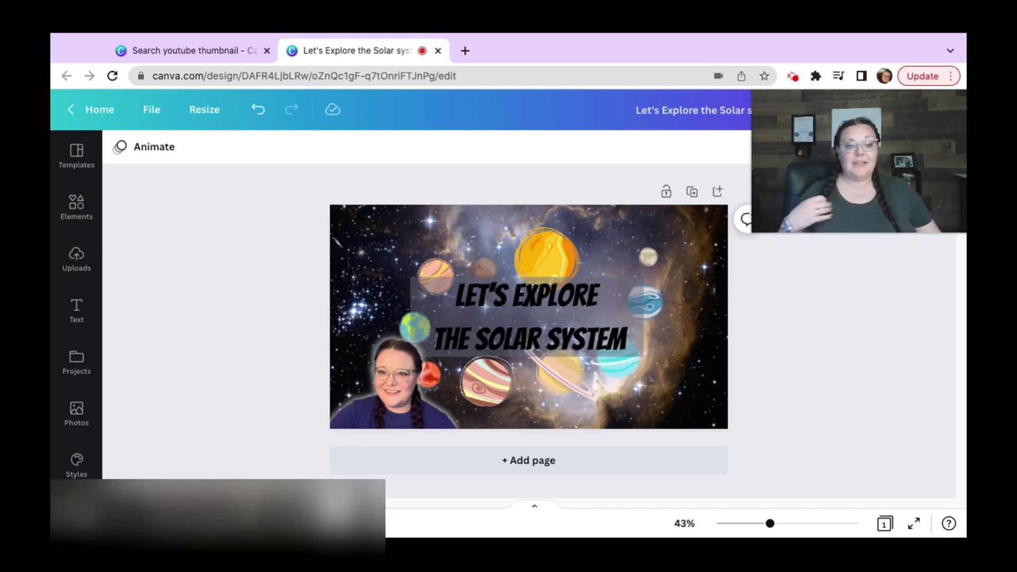
{"action": "mouse_move", "coordinate": [861, 112]}
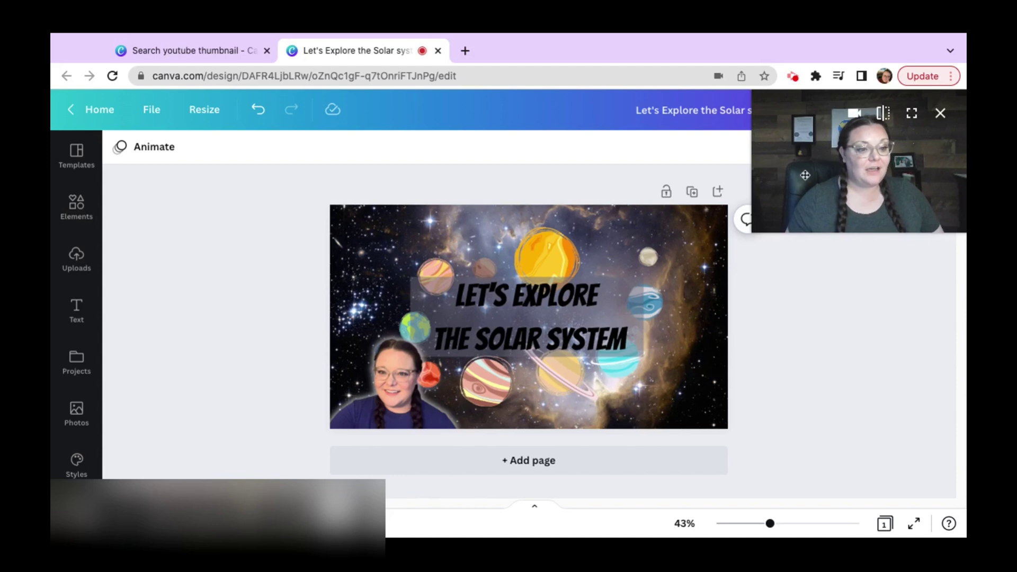
{"action": "left_click_drag", "start_coordinate": [805, 175], "coordinate": [631, 175]}
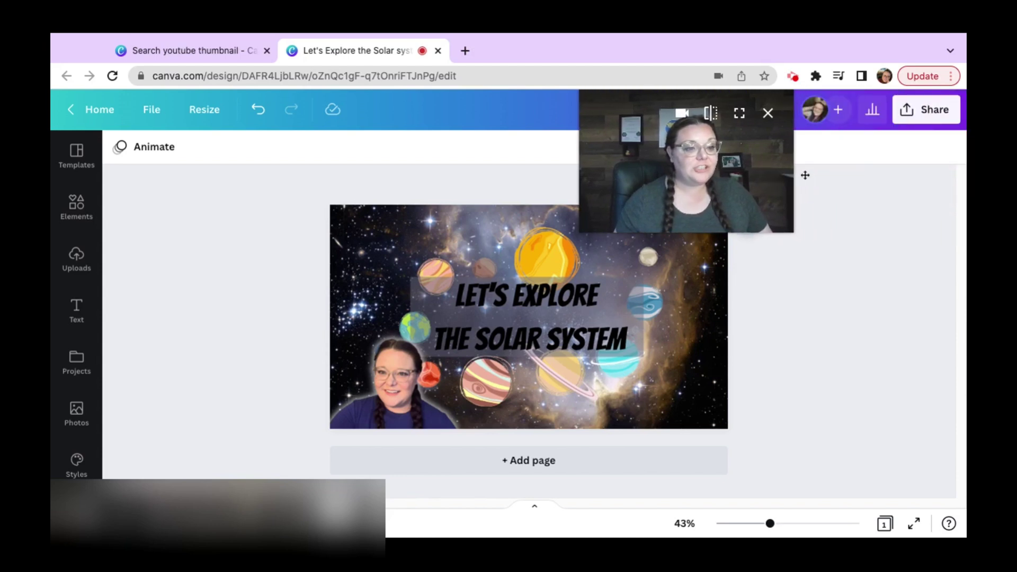
- Review the design's download settings and close them without downloading
{"action": "left_click", "coordinate": [910, 109]}
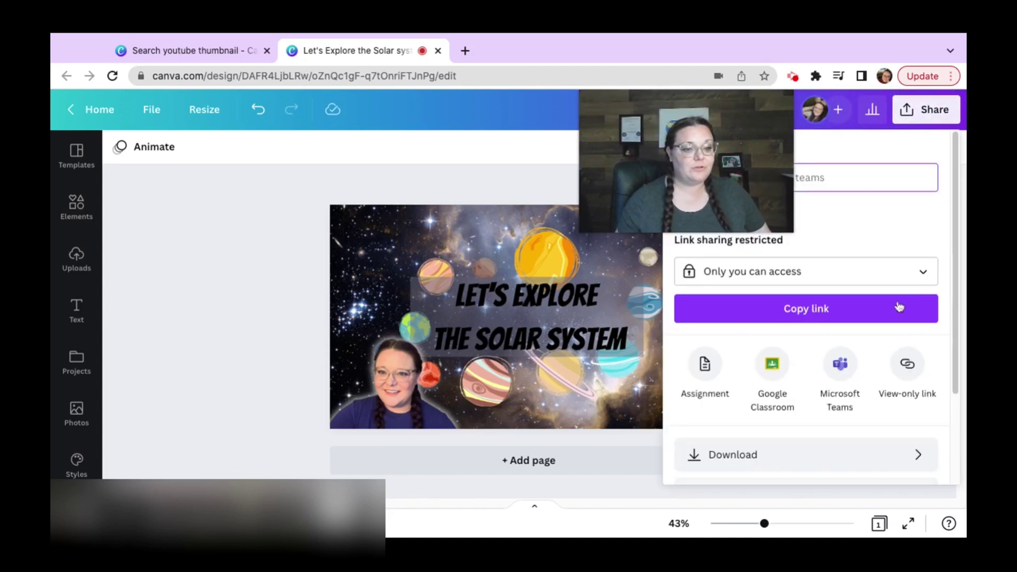
{"action": "left_click", "coordinate": [841, 453]}
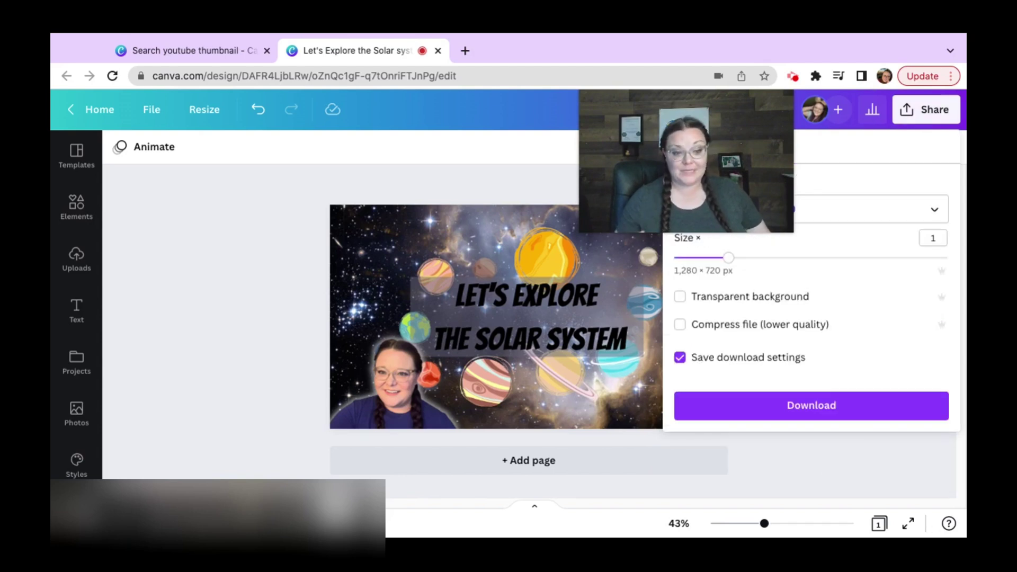
{"action": "left_click", "coordinate": [286, 196]}
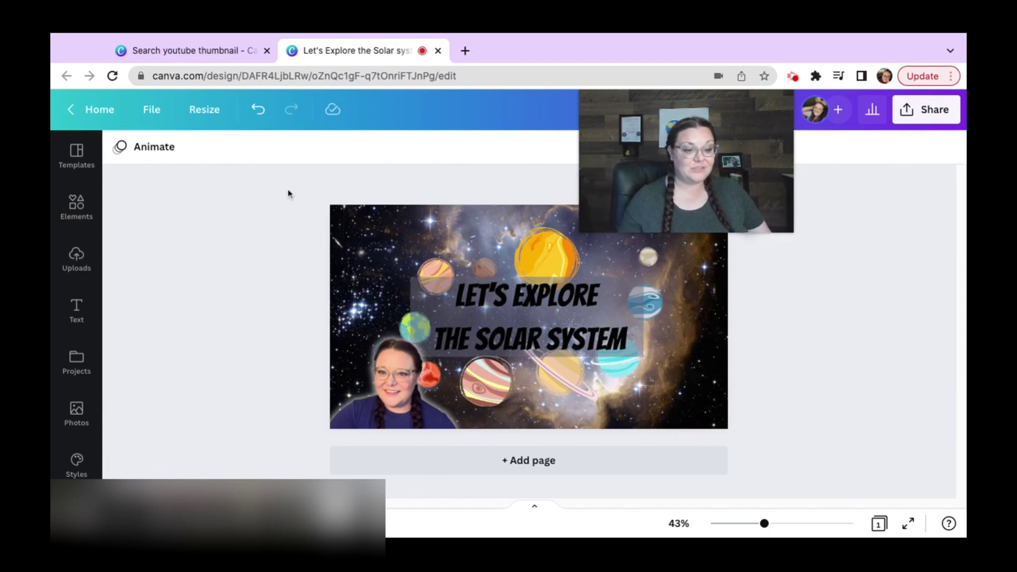